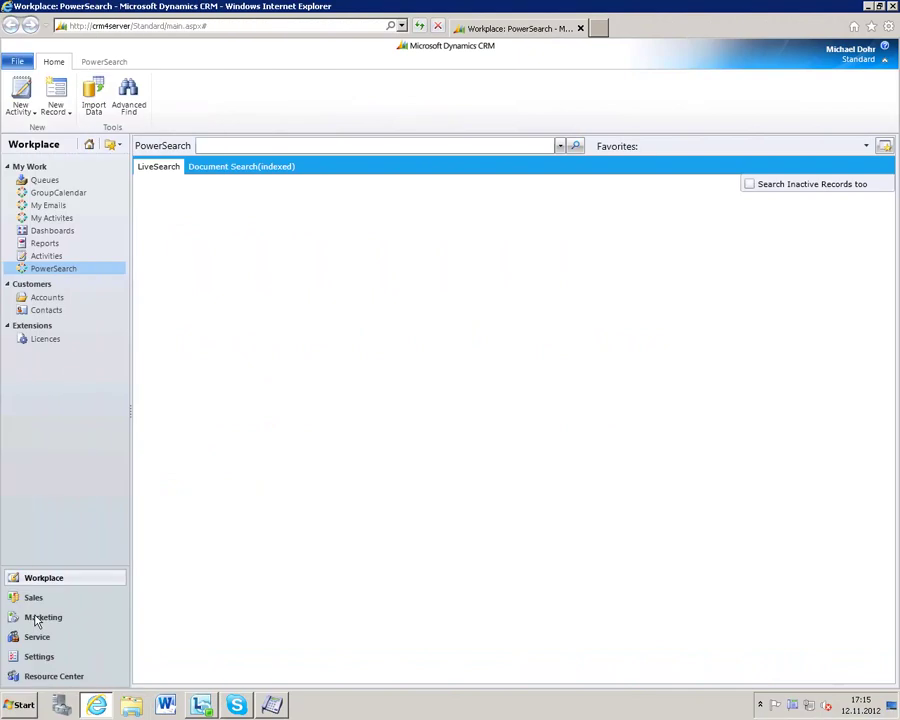
Switch to the Marketing area to show My Active Marketing Lists.
{"action": "left_click", "coordinate": [44, 619]}
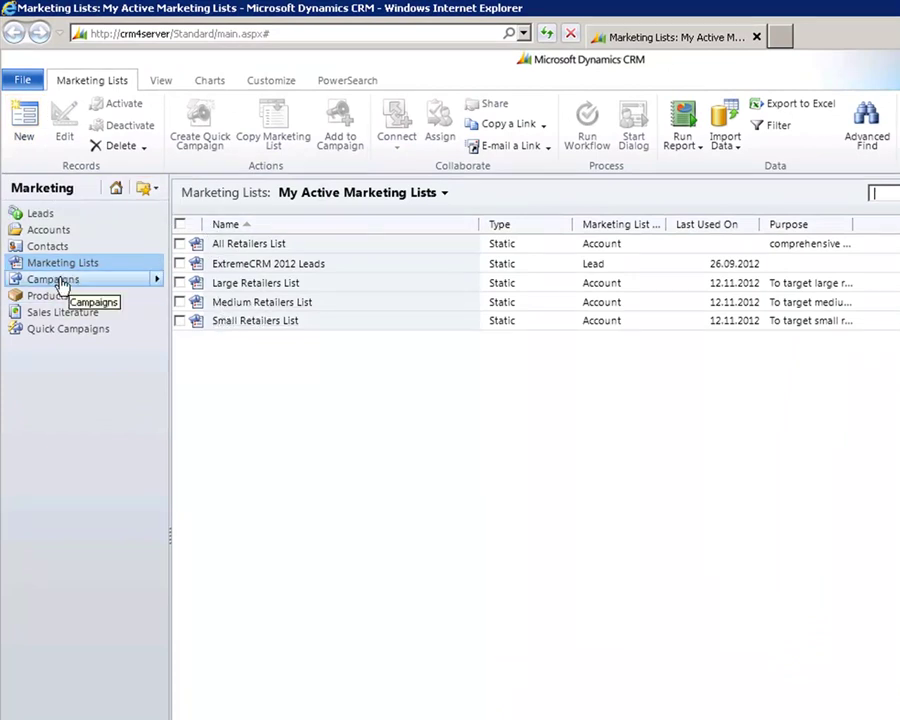
Attach the Large Retailers List to the Gain retailer feedback campaign's target marketing lists.
{"action": "left_click", "coordinate": [64, 283]}
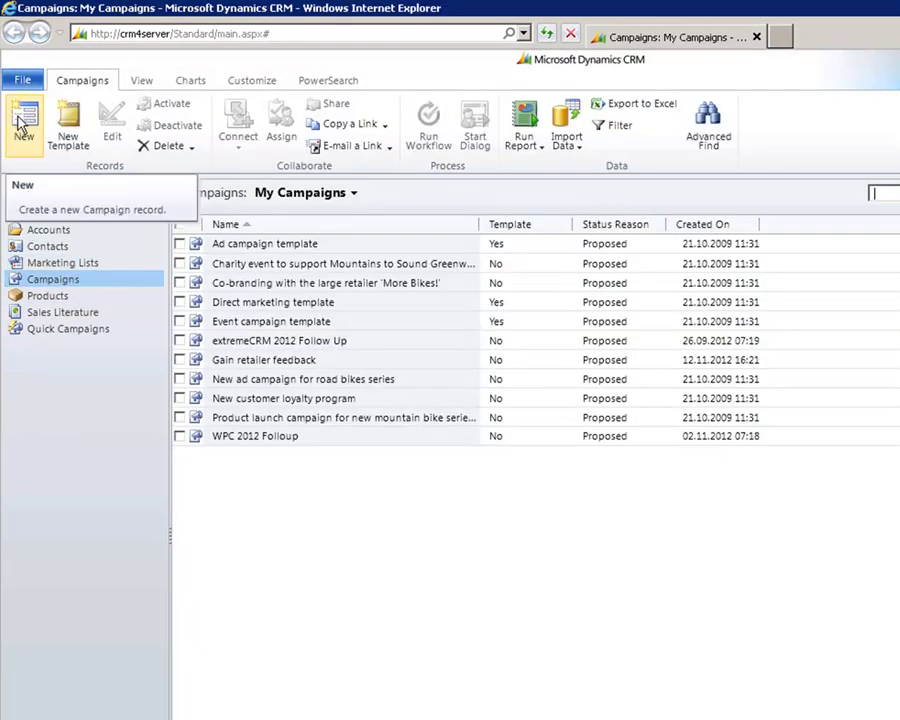
{"action": "left_click", "coordinate": [229, 362]}
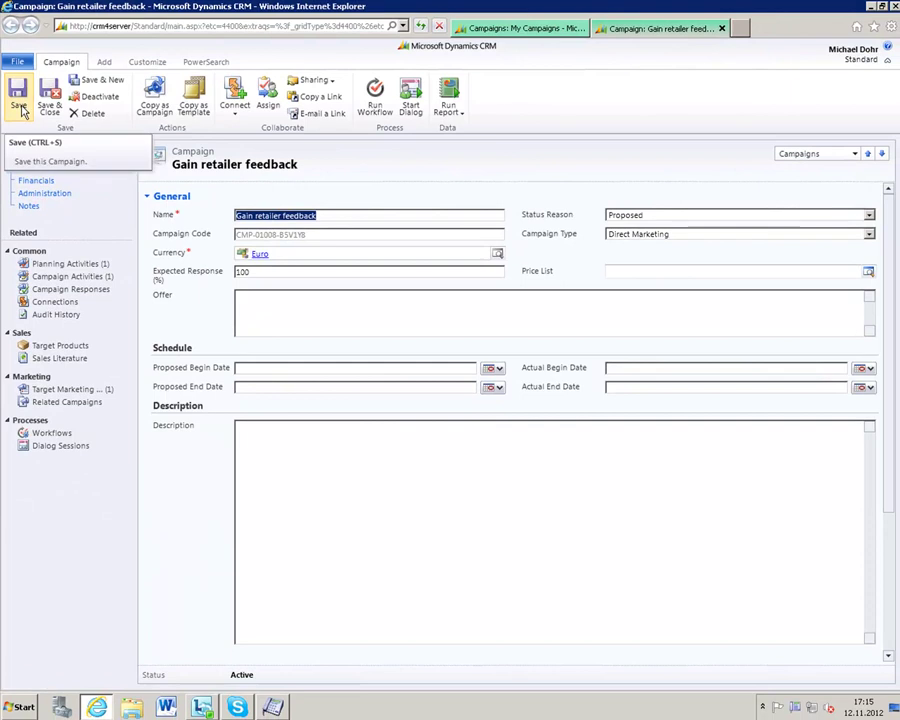
{"action": "left_click", "coordinate": [44, 390]}
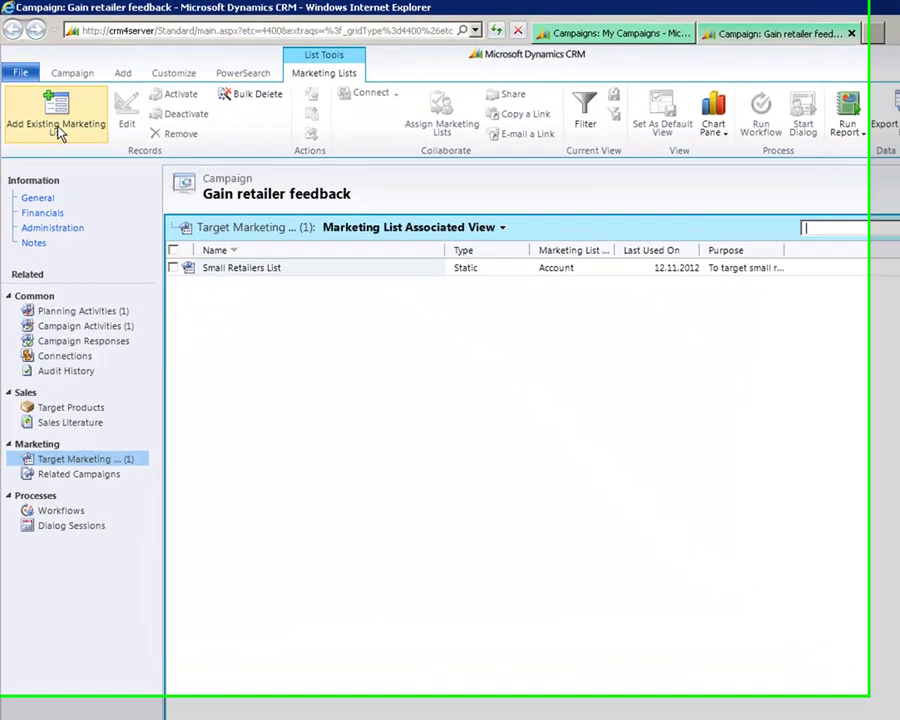
{"action": "left_click", "coordinate": [41, 93]}
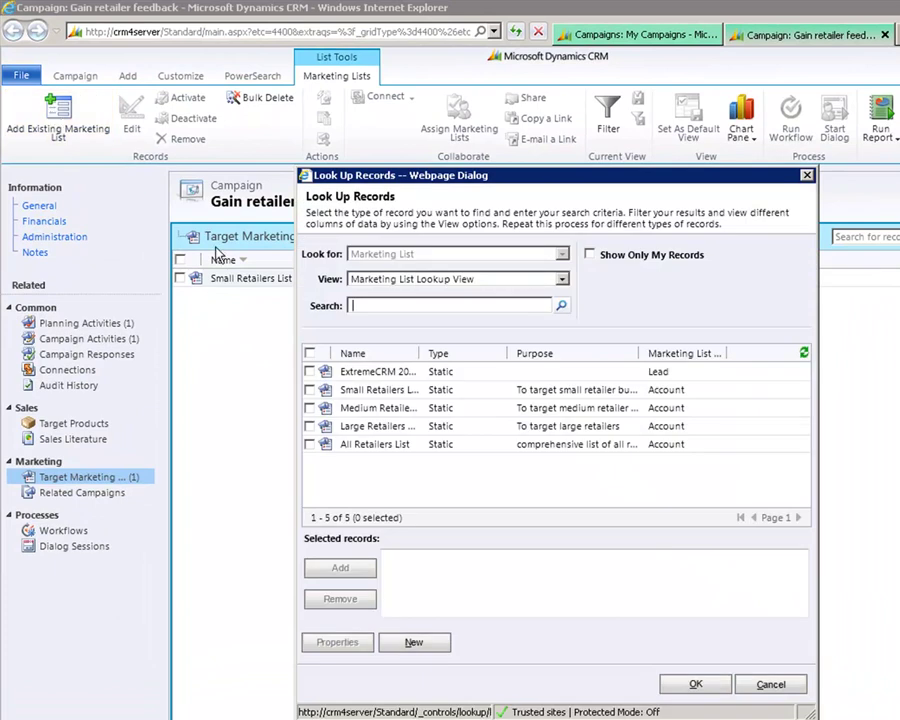
{"action": "left_click", "coordinate": [347, 426]}
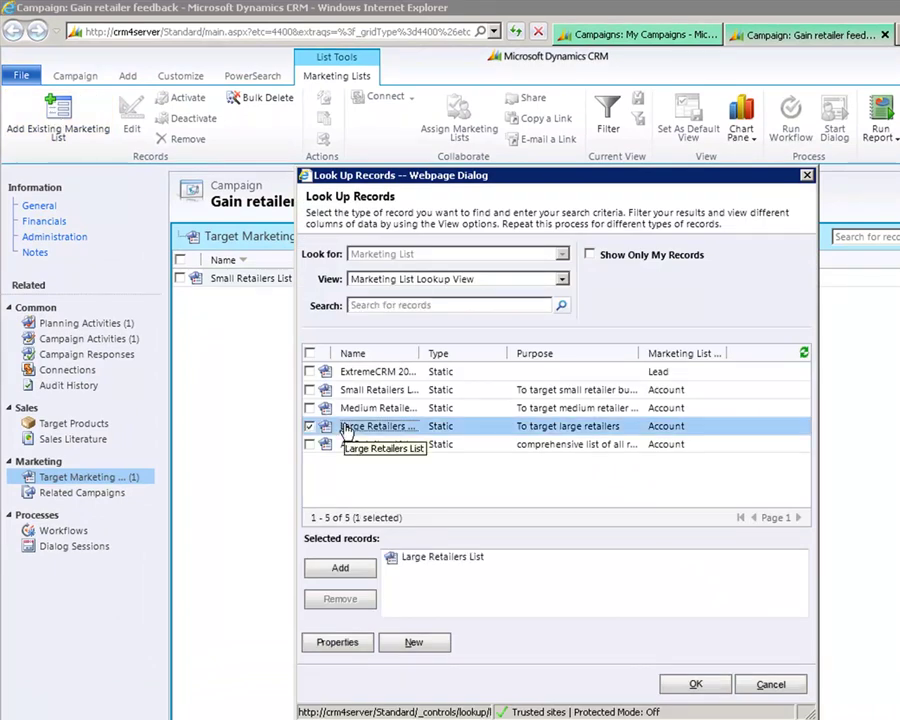
{"action": "left_click", "coordinate": [675, 685]}
{"action": "left_click", "coordinate": [629, 533]}
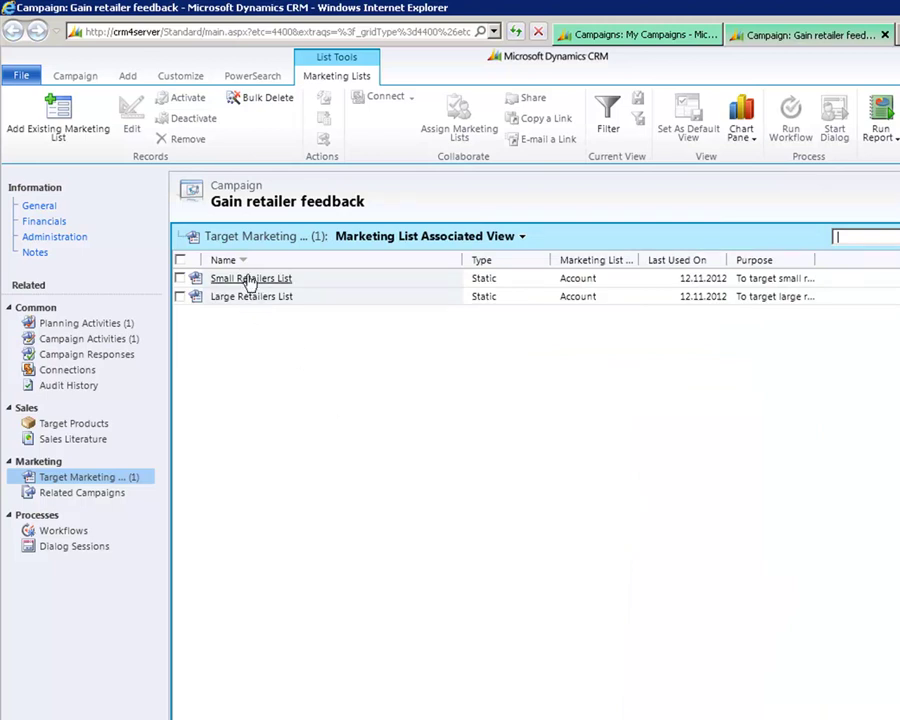
Create and save a Phone campaign activity 'call large retailers' for product, support and sales feedback.
{"action": "left_click", "coordinate": [104, 341]}
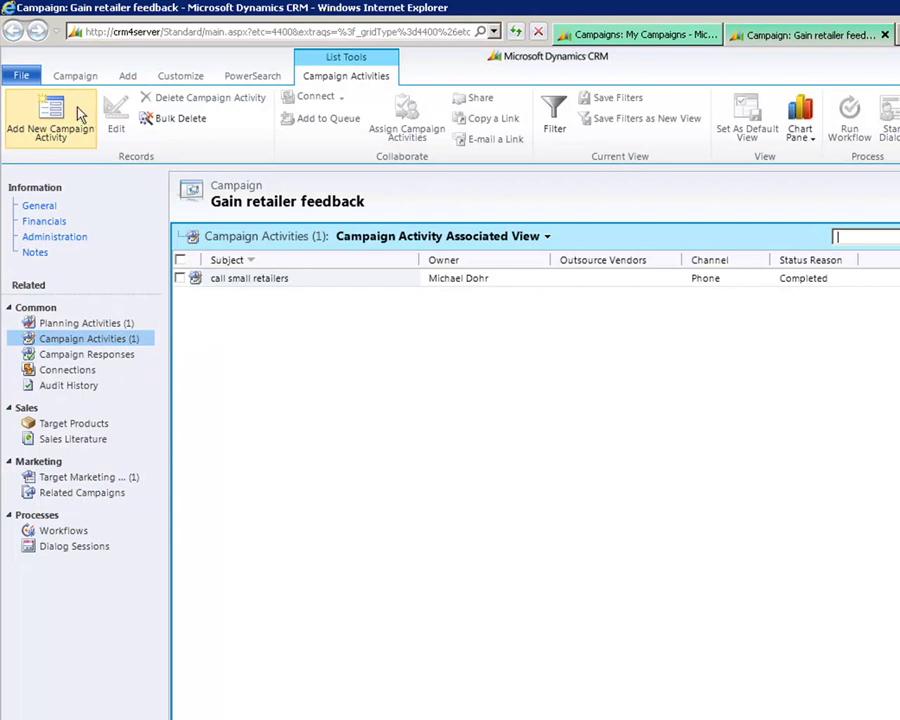
{"action": "left_click", "coordinate": [52, 120]}
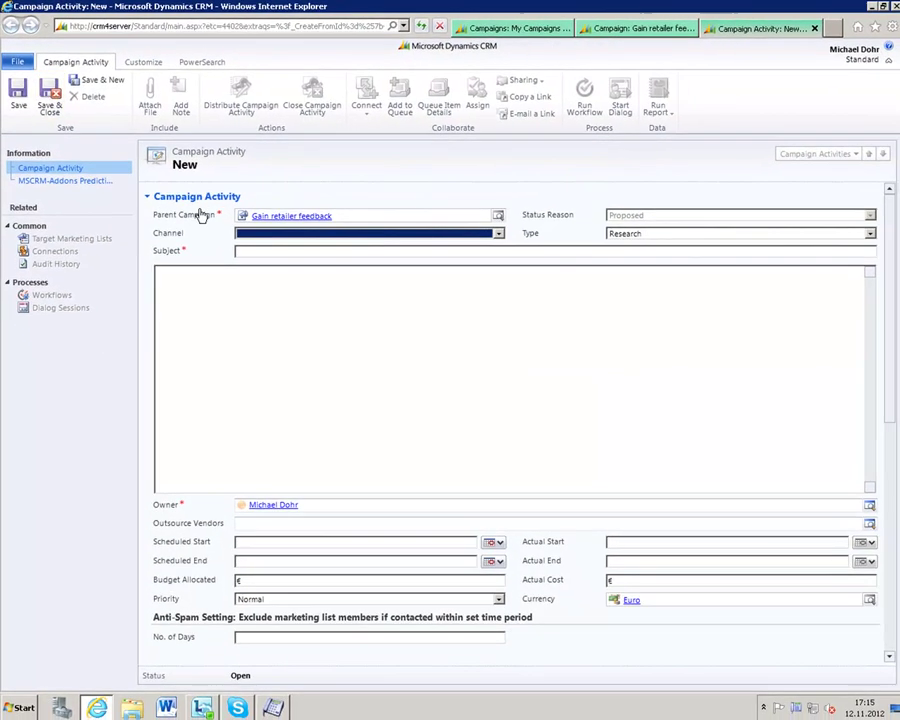
{"action": "left_click", "coordinate": [240, 234]}
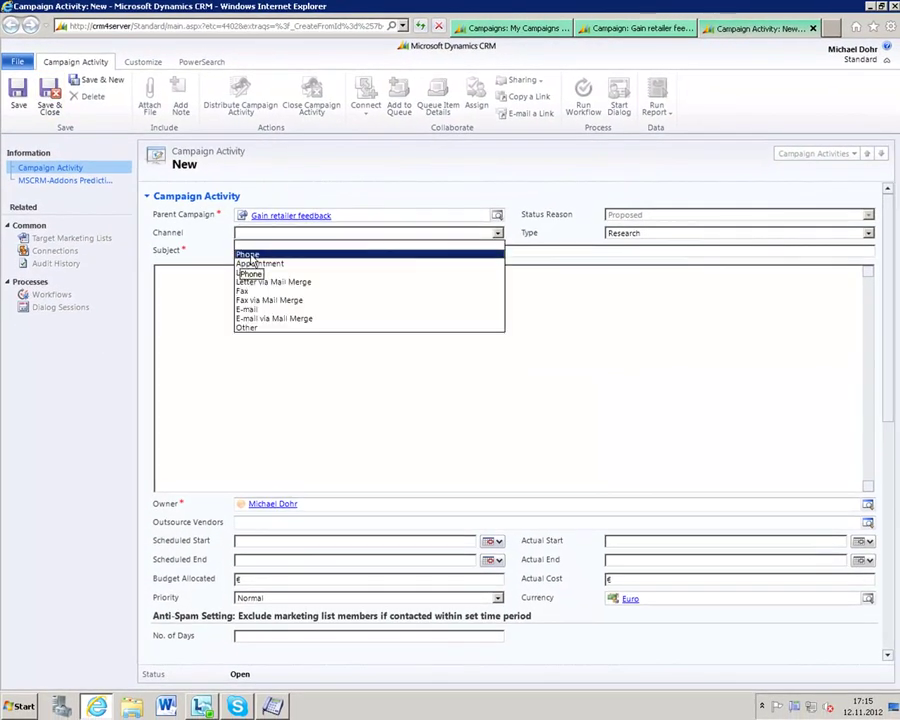
{"action": "left_click", "coordinate": [250, 255]}
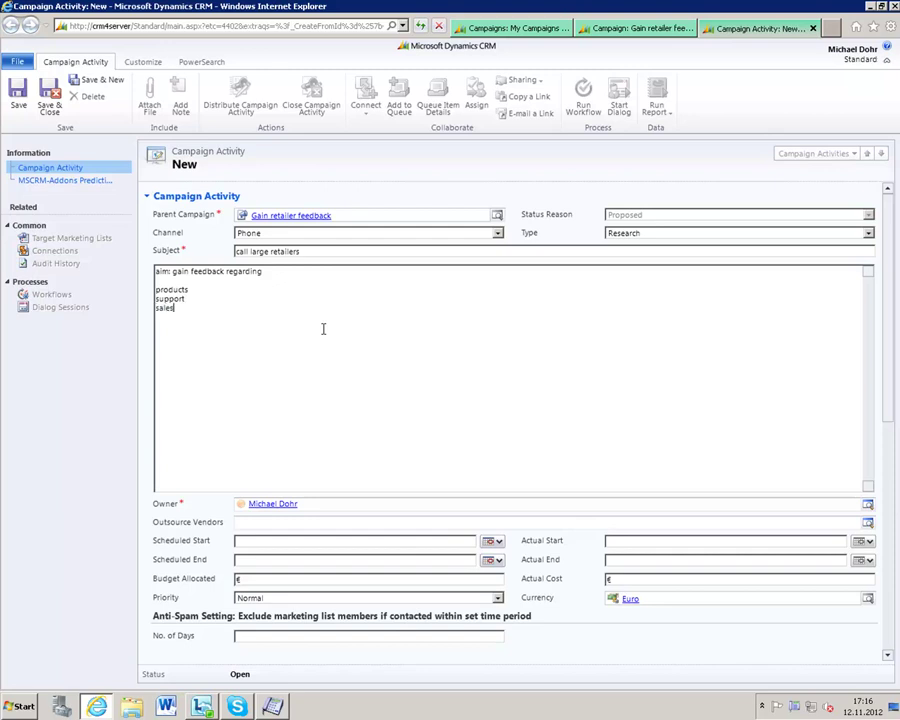
{"action": "left_click", "coordinate": [17, 92]}
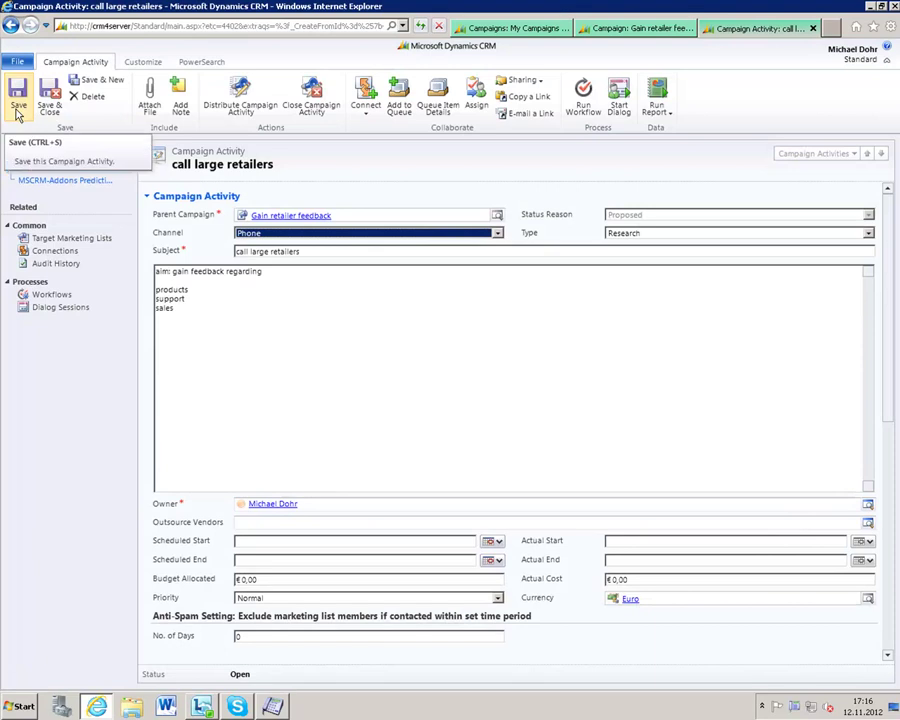
{"action": "left_click", "coordinate": [46, 238]}
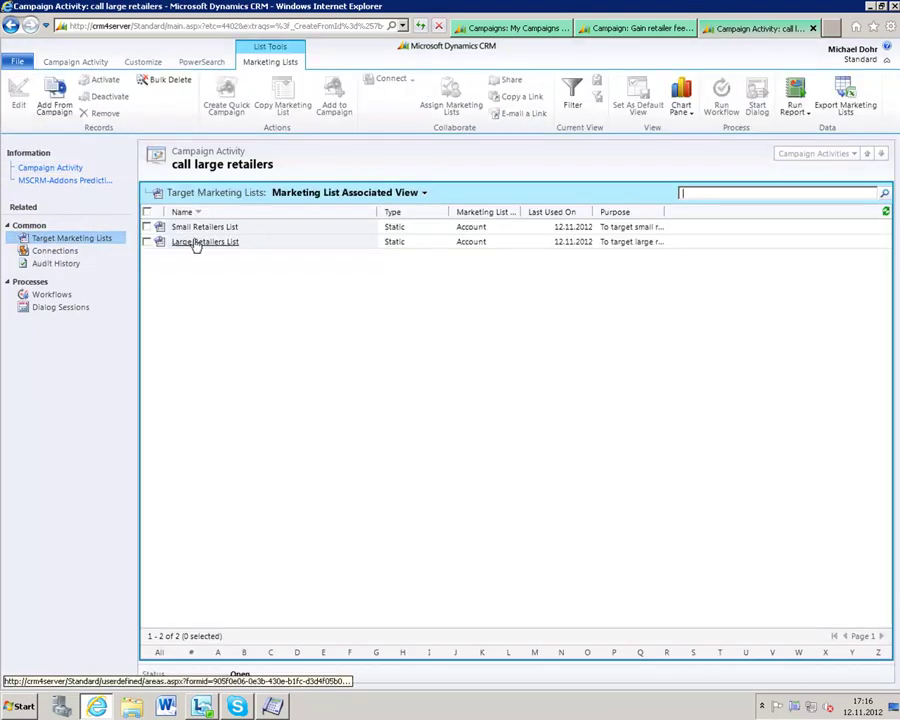
Remove the Small Retailers List from the activity's targets and begin distributing its phone calls.
{"action": "left_click", "coordinate": [148, 228]}
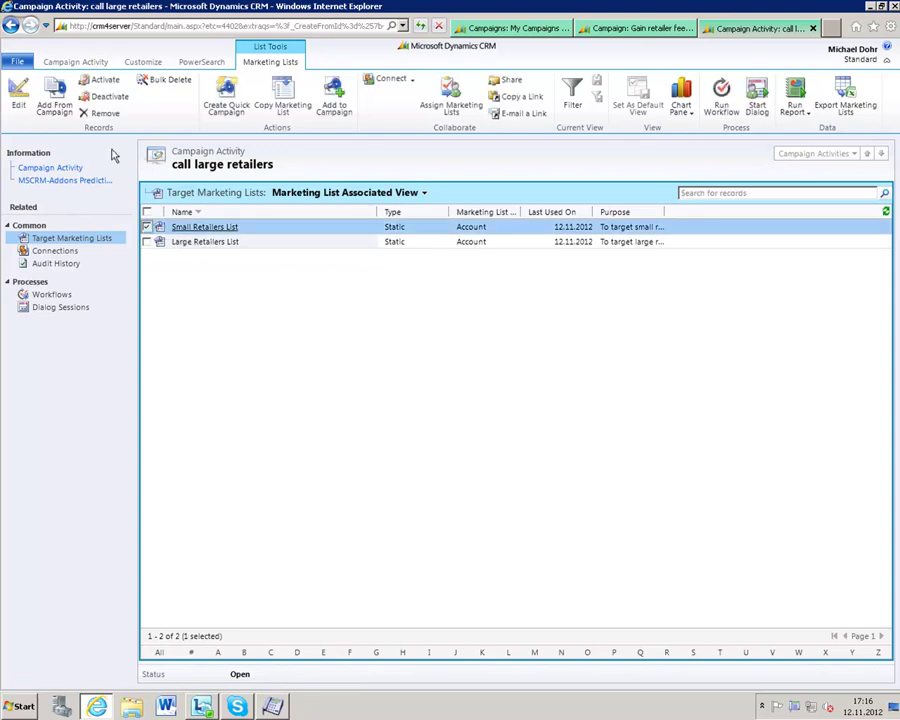
{"action": "left_click", "coordinate": [100, 114]}
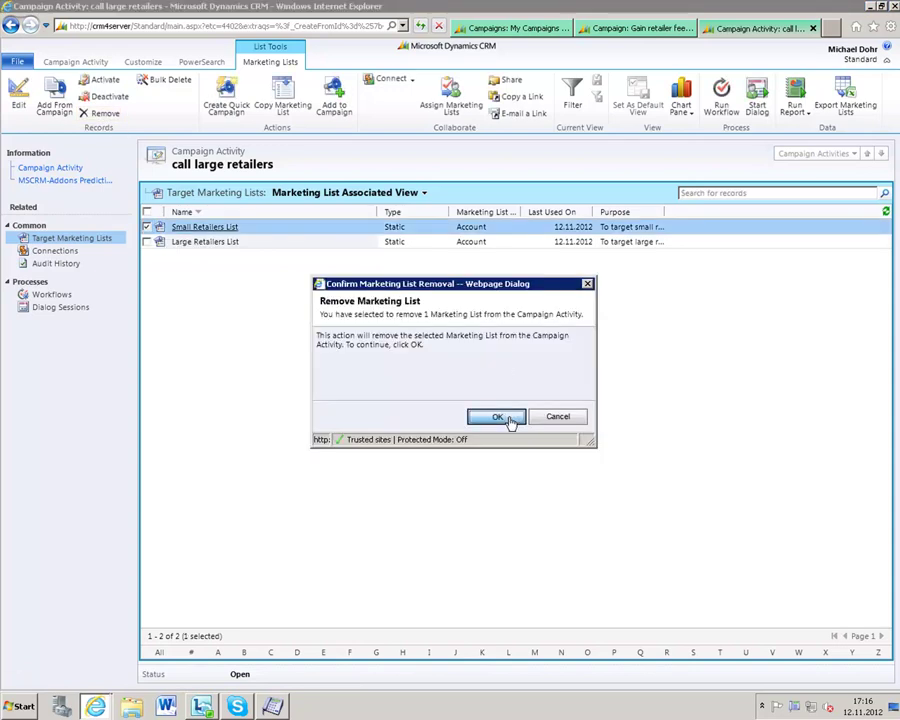
{"action": "left_click", "coordinate": [501, 418]}
{"action": "left_click", "coordinate": [77, 168]}
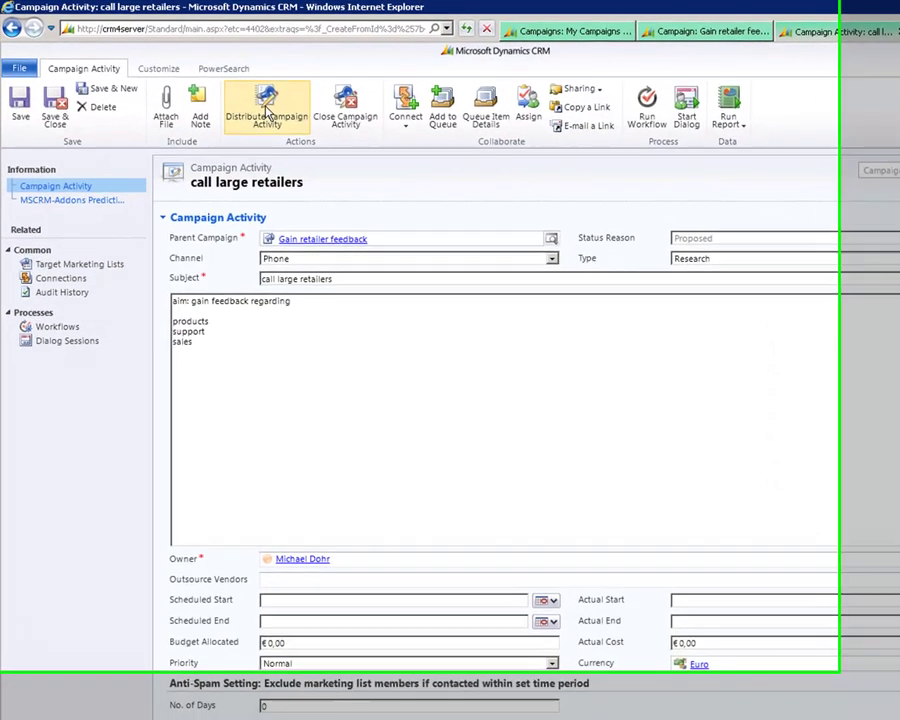
{"action": "left_click", "coordinate": [245, 108]}
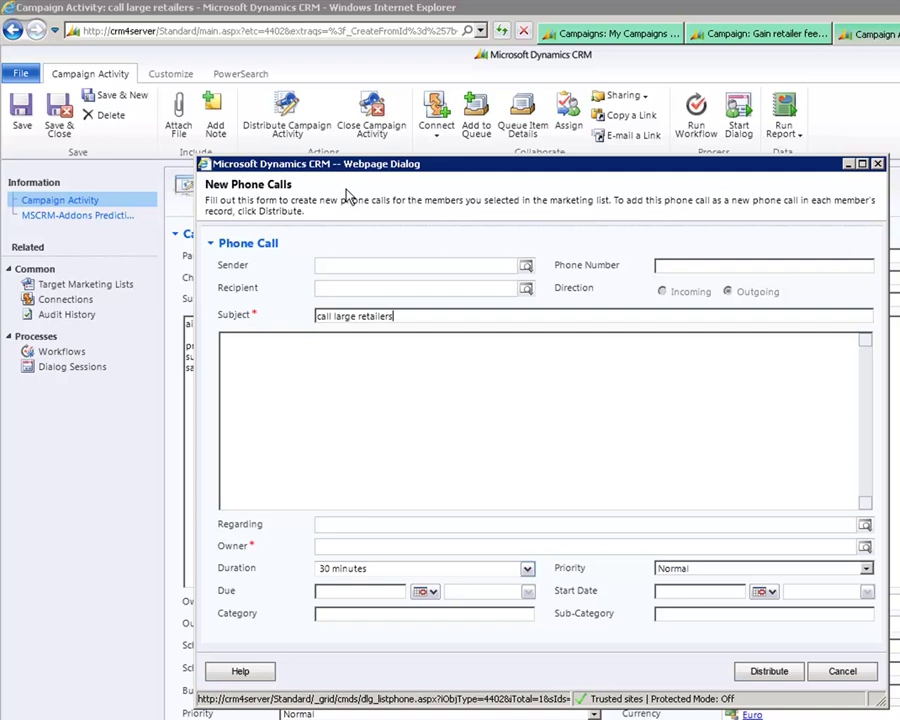
Distribute the large-retailer phone calls with the Call Center Team as owner.
{"action": "left_click", "coordinate": [769, 671]}
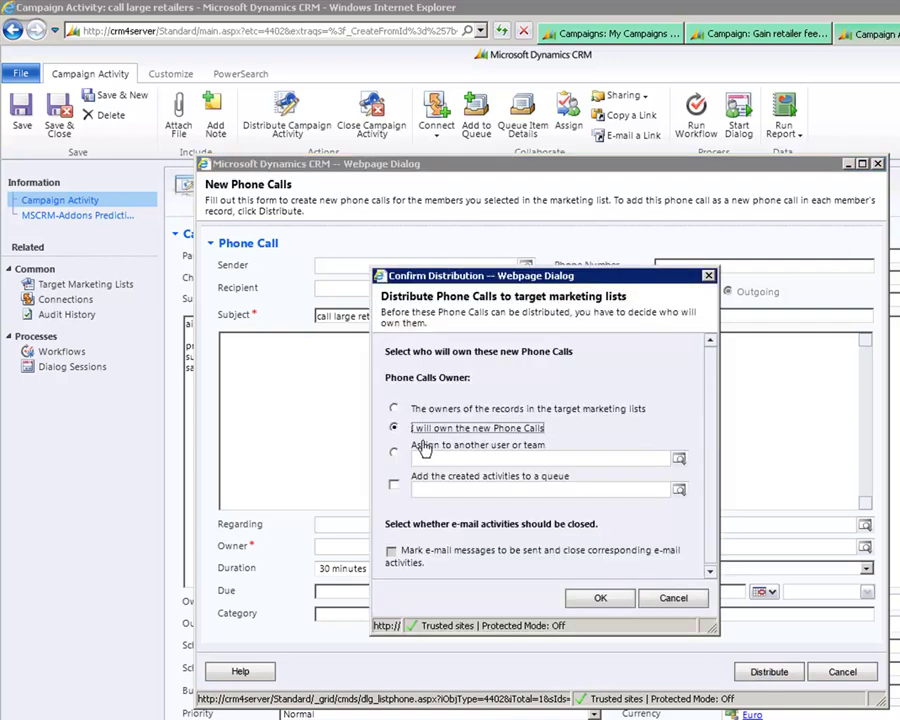
{"action": "left_click", "coordinate": [393, 451]}
{"action": "left_click", "coordinate": [679, 458]}
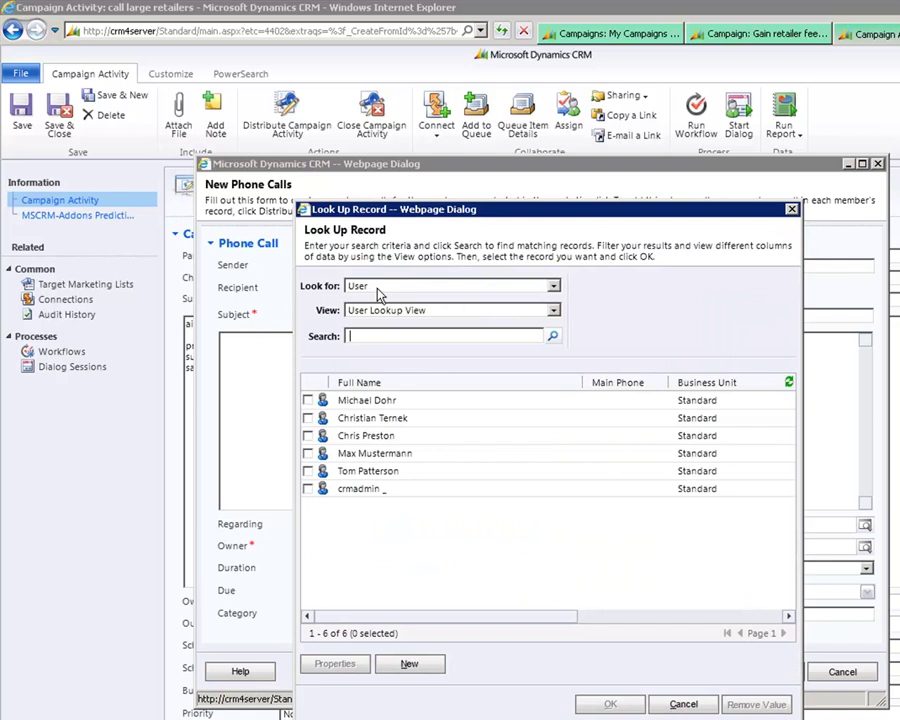
{"action": "left_click", "coordinate": [380, 290]}
{"action": "left_click", "coordinate": [378, 300]}
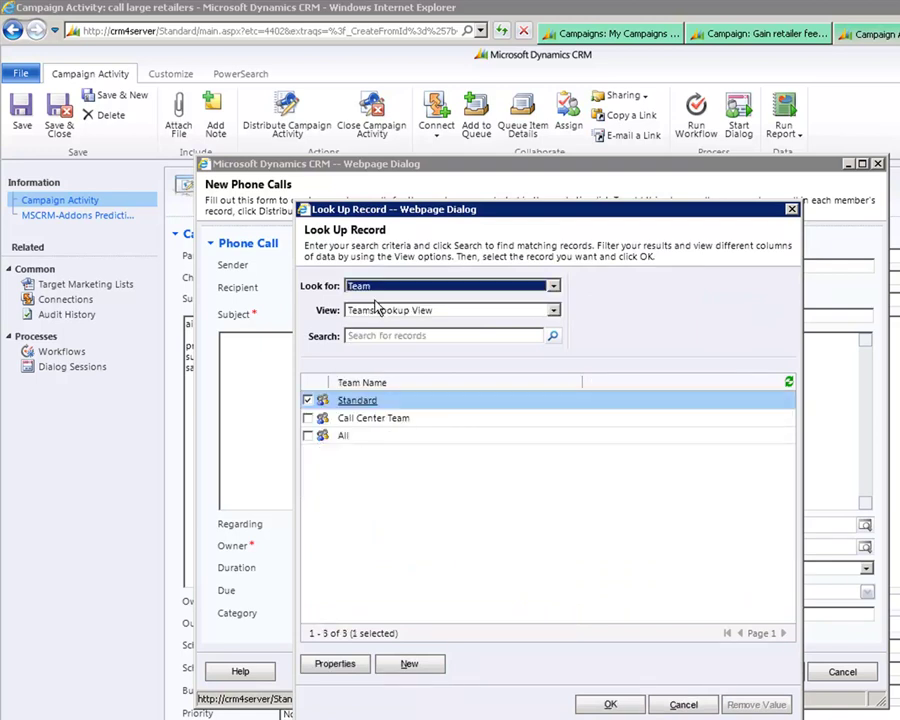
{"action": "left_click", "coordinate": [309, 419]}
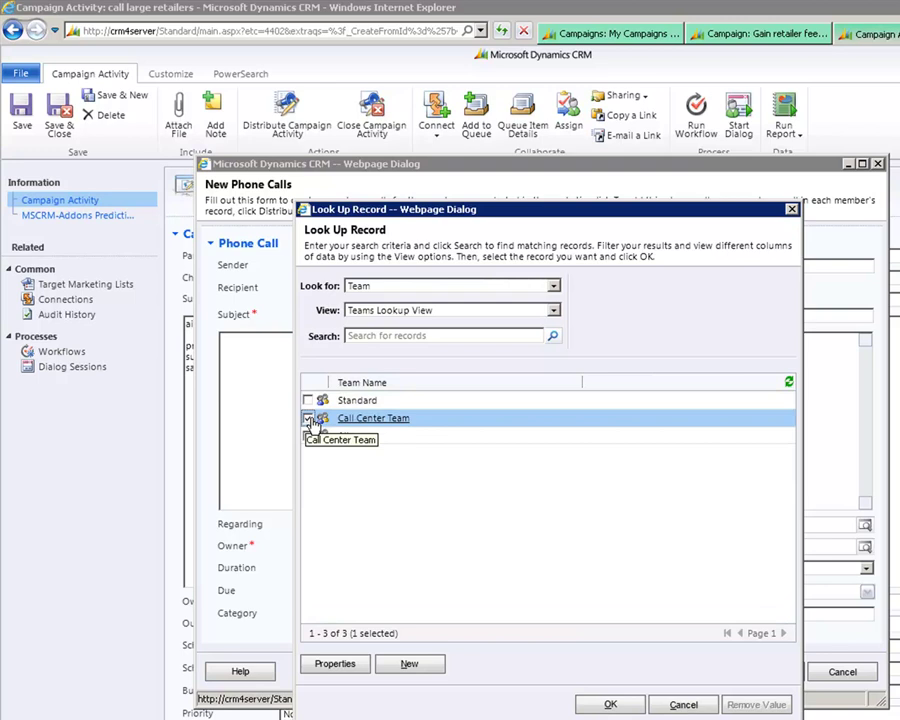
{"action": "left_click", "coordinate": [585, 705]}
{"action": "left_click", "coordinate": [600, 541]}
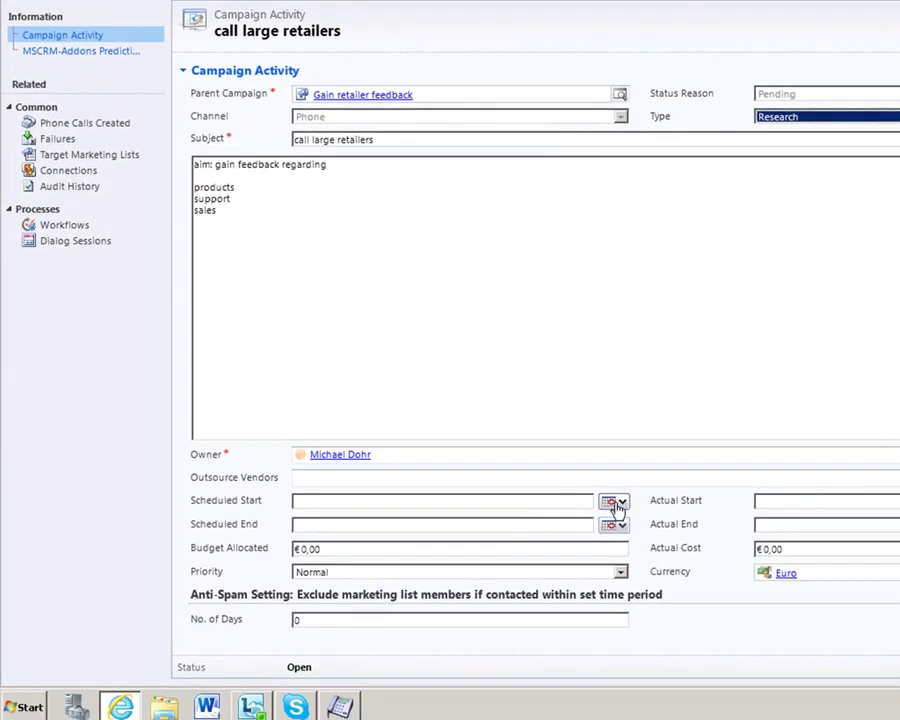
Schedule the activity to start 12.11.2012 and end 26.11.2012.
{"action": "left_click", "coordinate": [593, 613]}
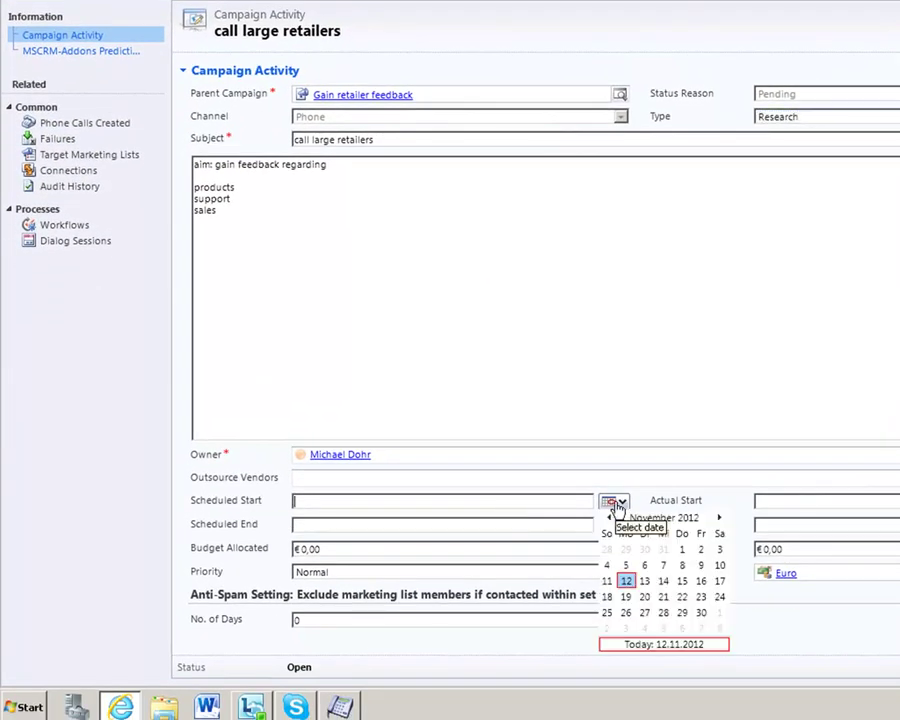
{"action": "left_click", "coordinate": [625, 582]}
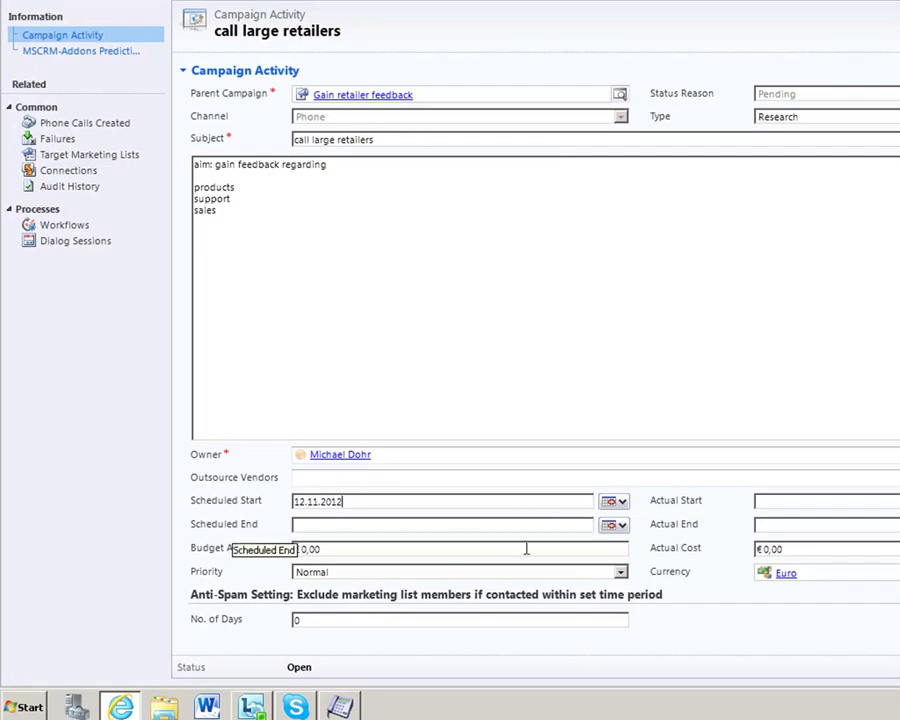
{"action": "left_click", "coordinate": [617, 528]}
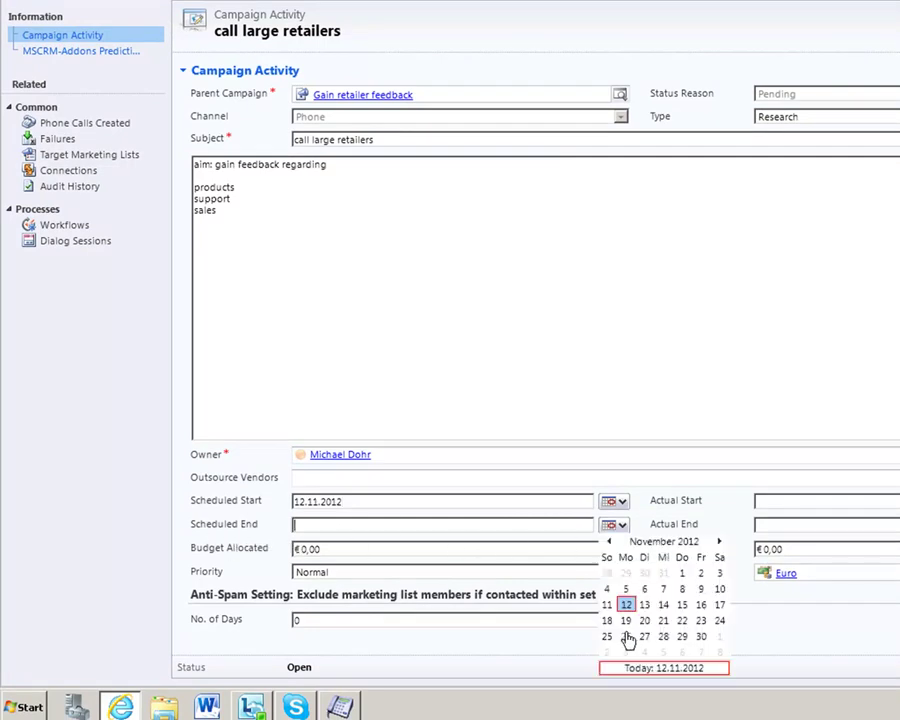
{"action": "left_click", "coordinate": [629, 692]}
Activate predictive dialing with Display CRM Forms enabled, then save and close the activity.
{"action": "scroll", "coordinate": [512, 571], "scroll_direction": "down", "scroll_amount": 5}
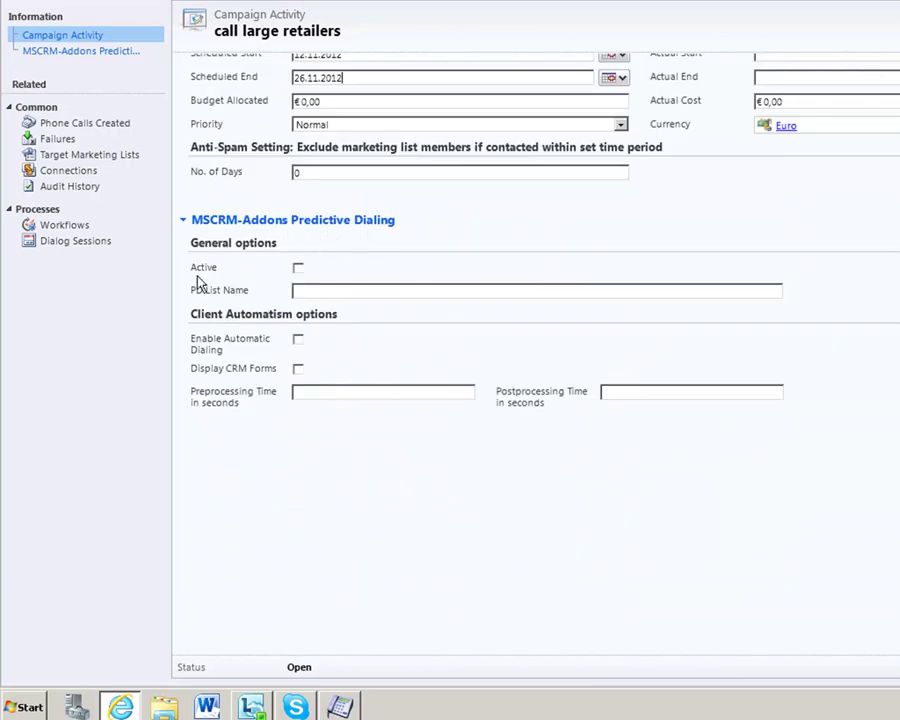
{"action": "left_click", "coordinate": [298, 269]}
{"action": "left_click", "coordinate": [323, 292]}
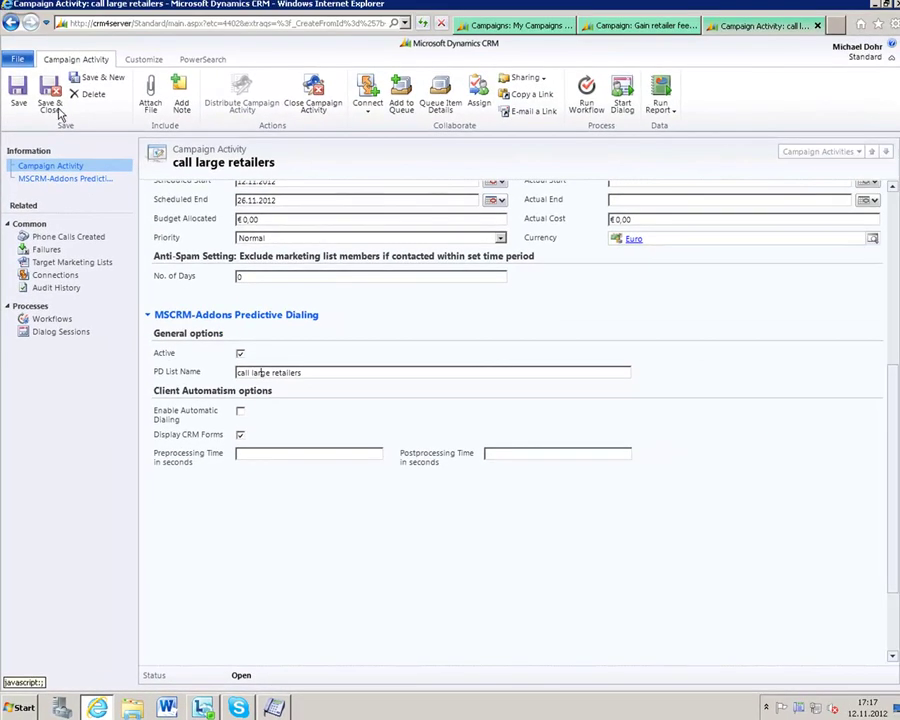
{"action": "left_click", "coordinate": [49, 105]}
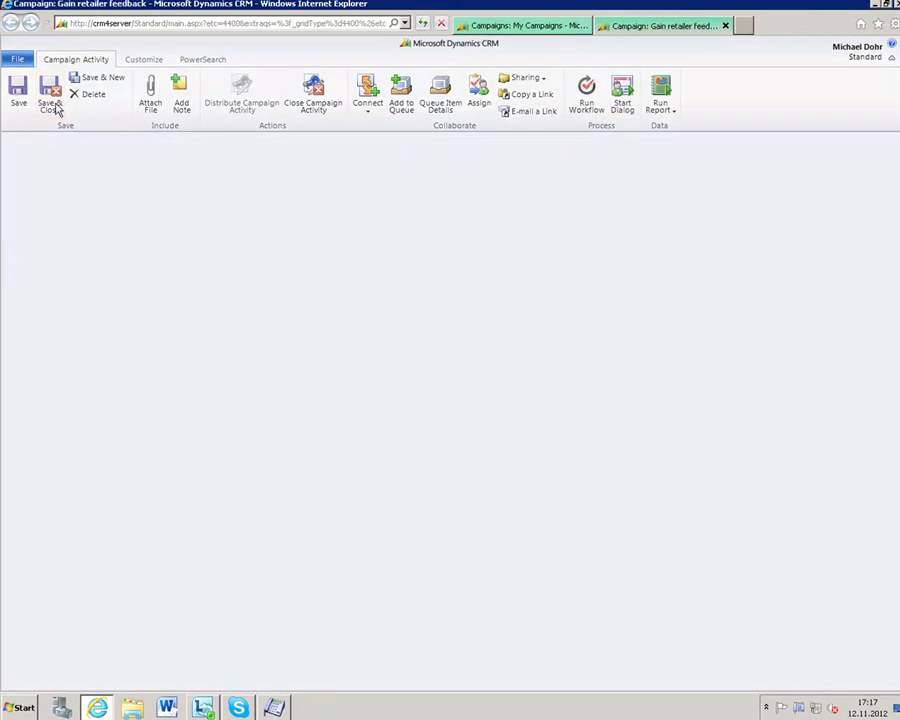
Review the 11 phone calls created by 'call large retailers' and bring up the Predictive Dialer lists.
{"action": "left_click", "coordinate": [227, 241]}
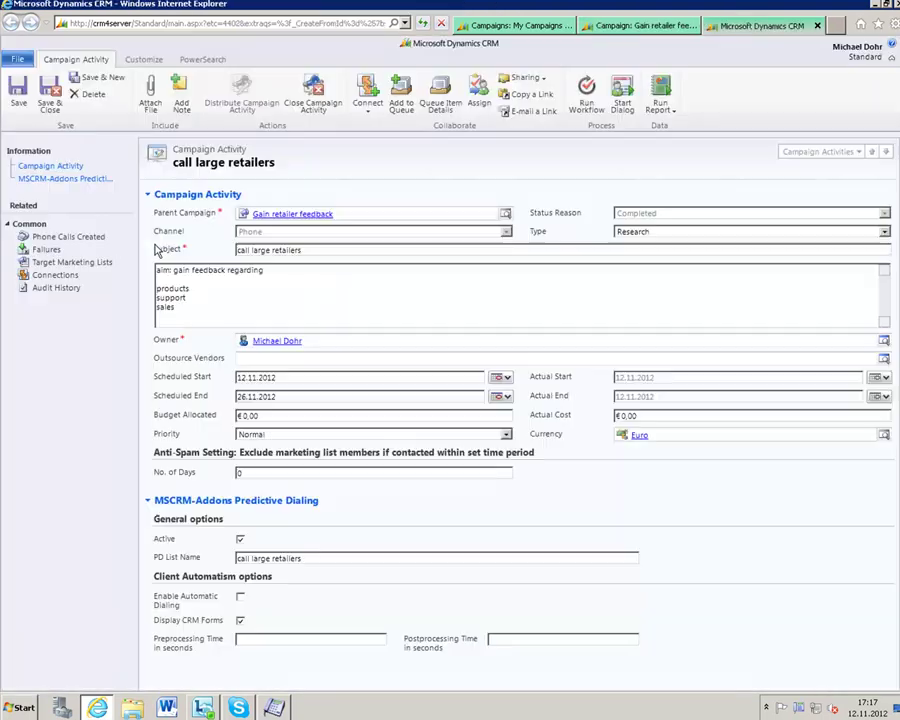
{"action": "left_click", "coordinate": [68, 238]}
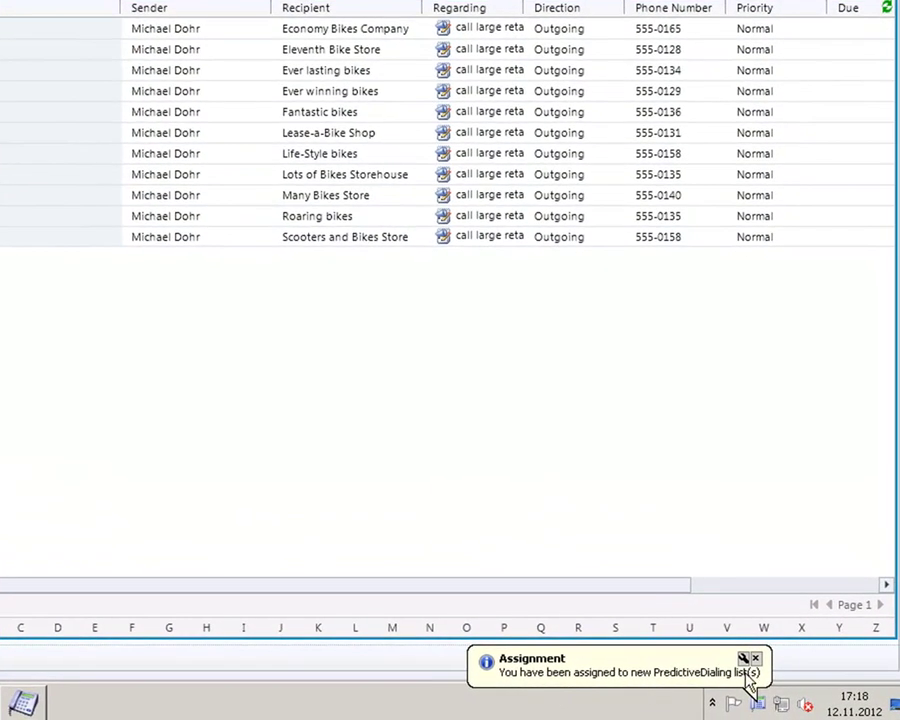
{"action": "left_click", "coordinate": [748, 683]}
{"action": "right_click", "coordinate": [762, 708]}
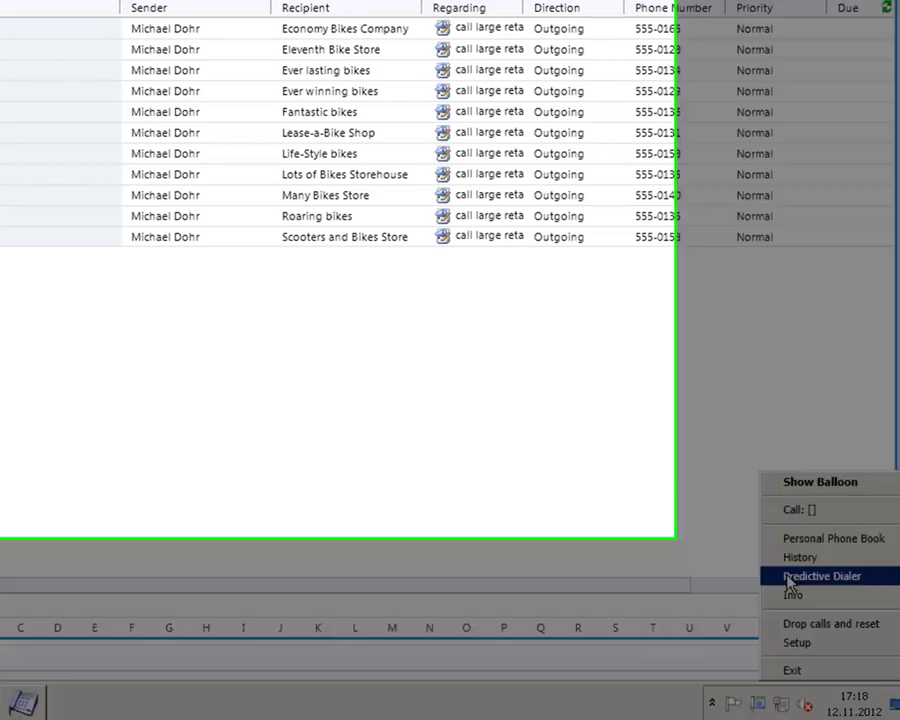
{"action": "left_click", "coordinate": [791, 578]}
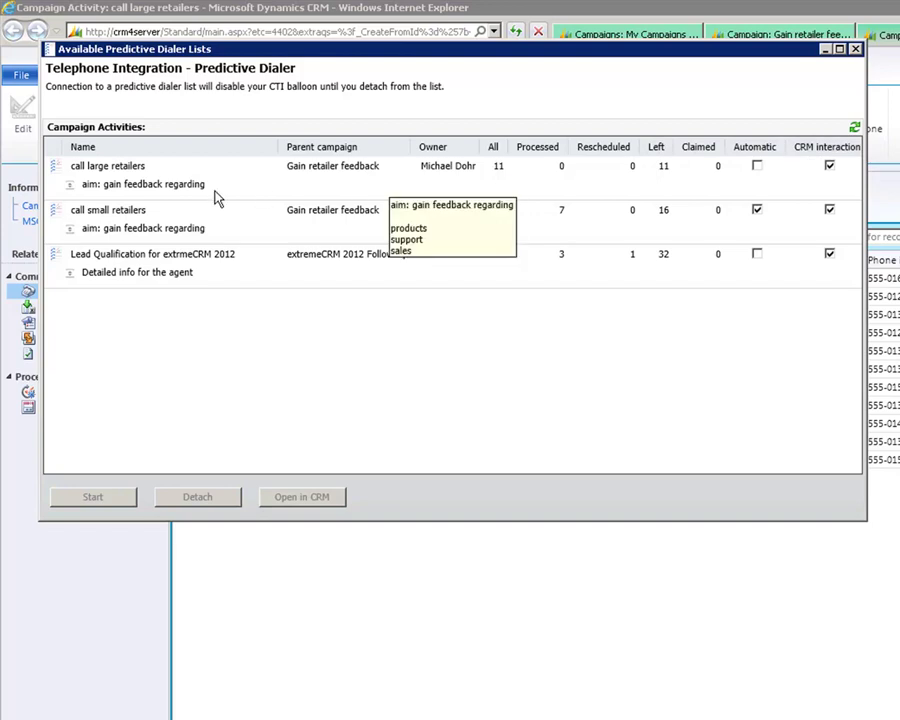
Compare the large and small retailer dialer lists' aims, then start 'call small retailers'.
{"action": "left_click", "coordinate": [70, 190]}
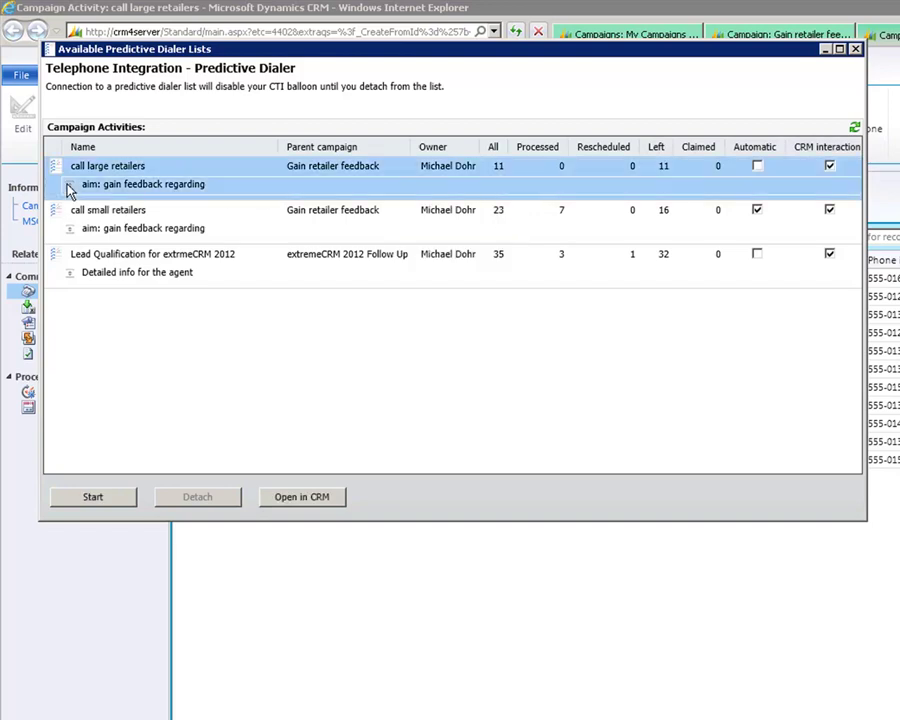
{"action": "left_click", "coordinate": [69, 187]}
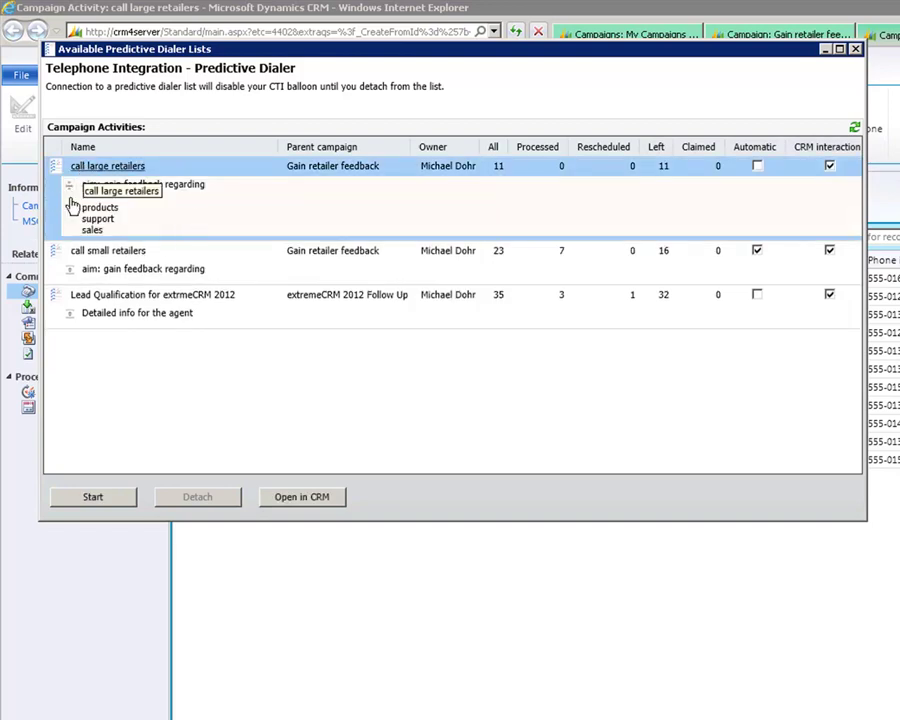
{"action": "left_click", "coordinate": [72, 274]}
{"action": "left_click", "coordinate": [72, 275]}
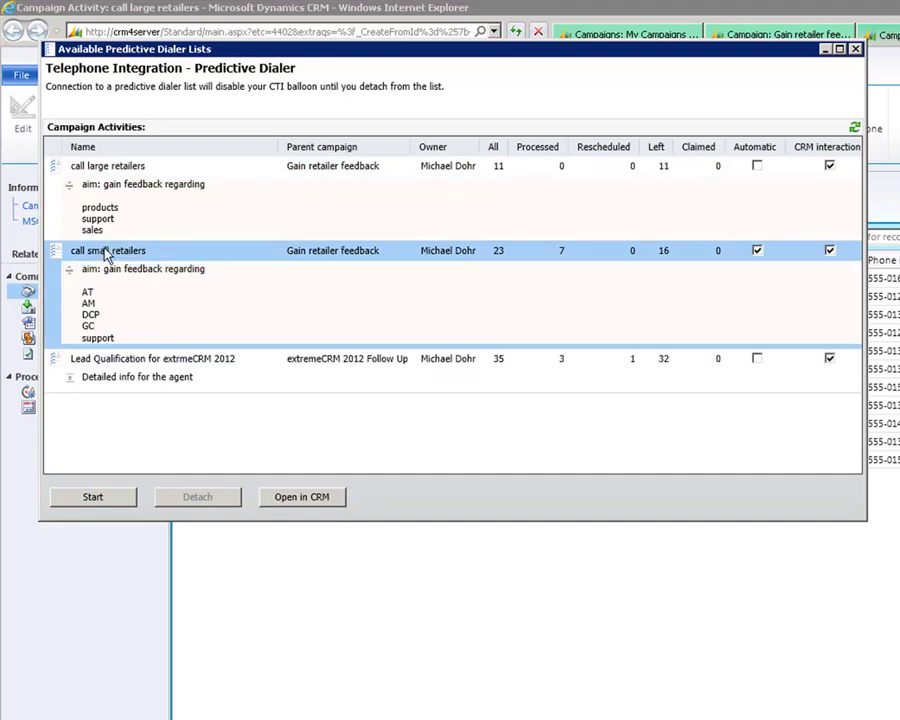
{"action": "left_click", "coordinate": [93, 497]}
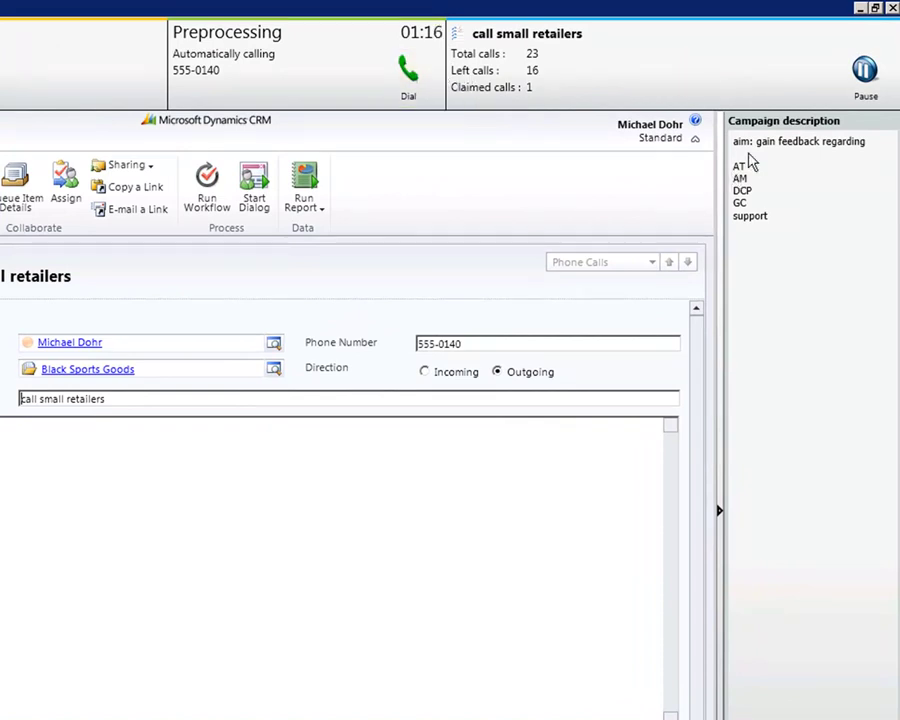
Dial Black Sports Goods immediately from the dialing workplace.
{"action": "left_click", "coordinate": [865, 72]}
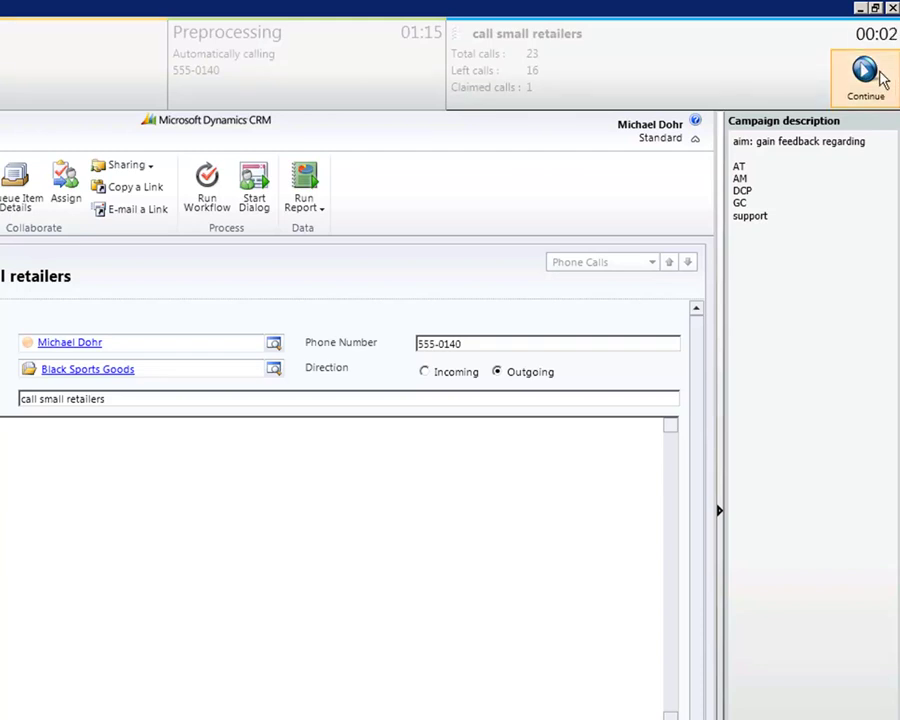
{"action": "left_click", "coordinate": [872, 76]}
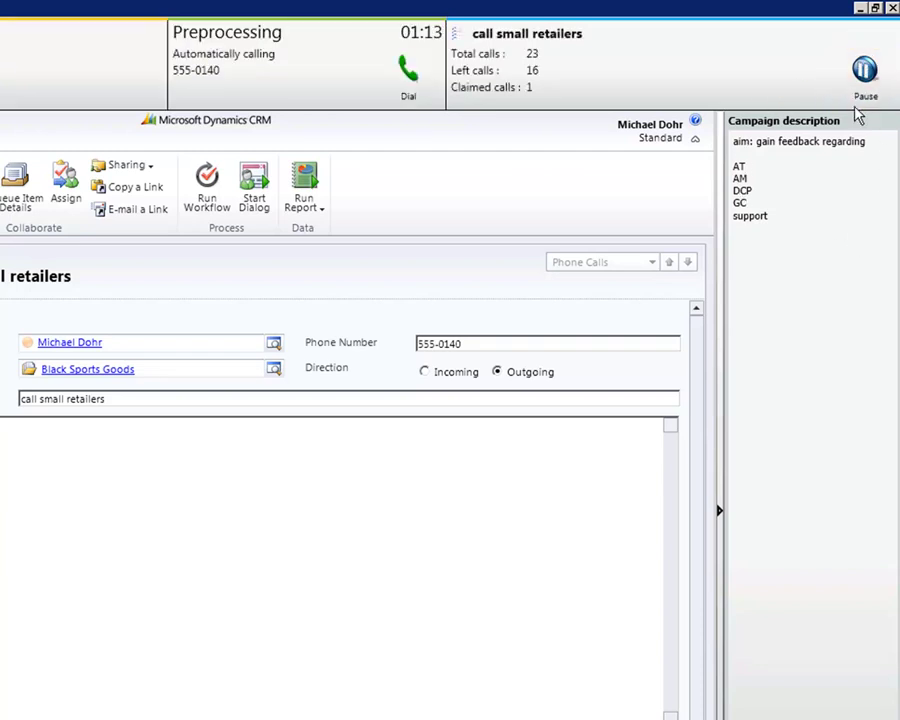
{"action": "left_click", "coordinate": [718, 514]}
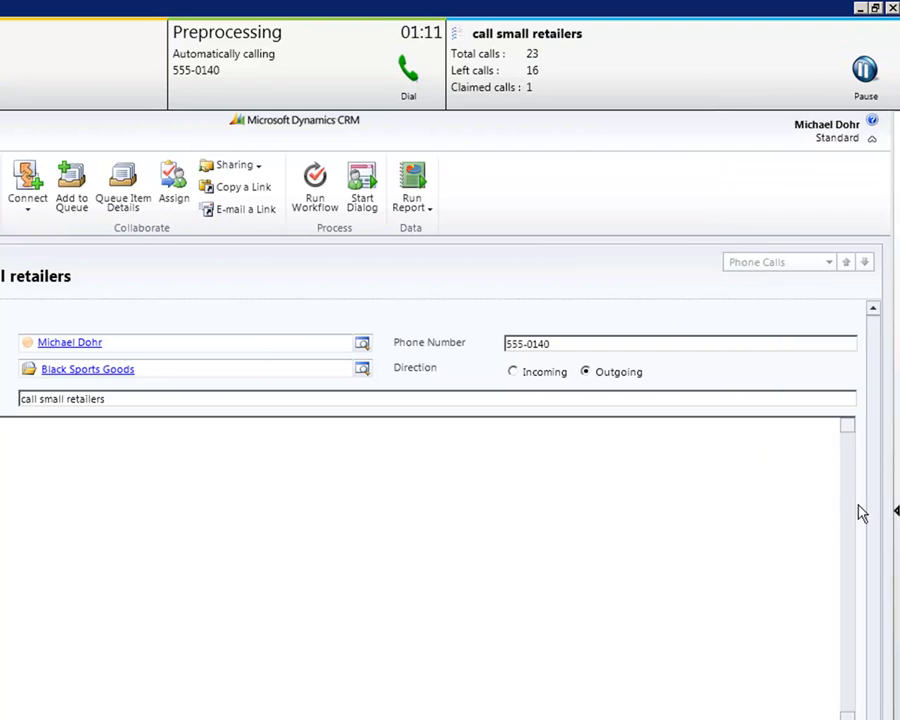
{"action": "left_click", "coordinate": [897, 513]}
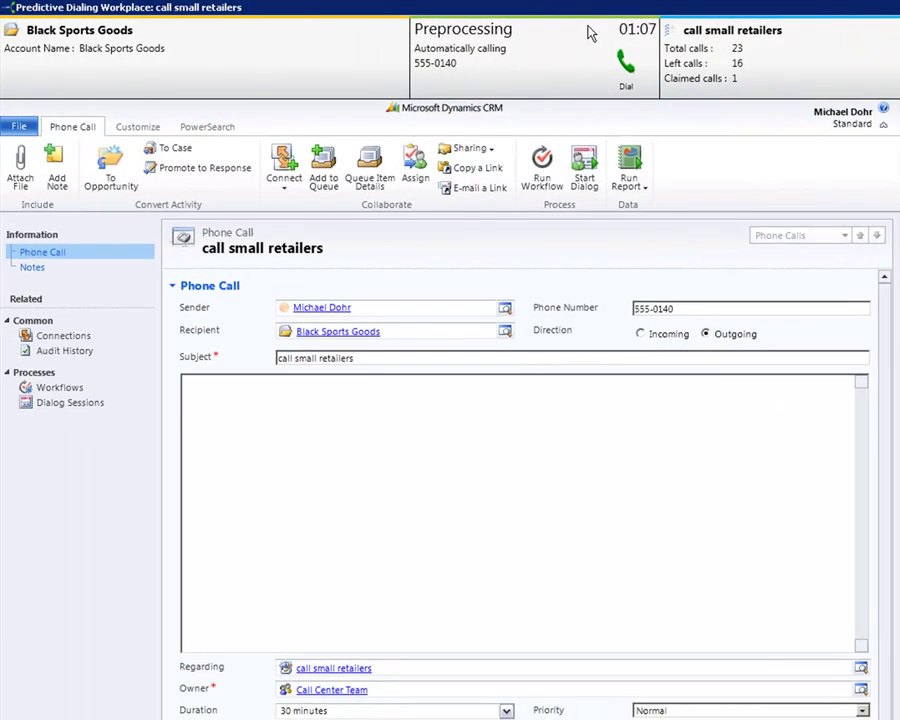
{"action": "left_click", "coordinate": [628, 70]}
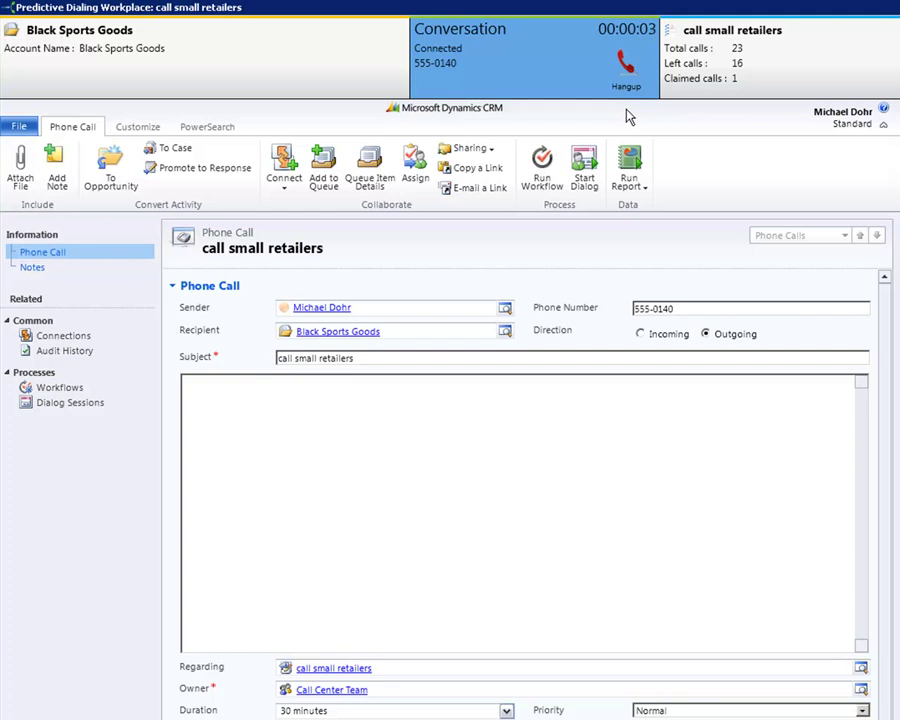
Note that Black Sports Goods was interested with good feedback, then hang up.
{"action": "left_click", "coordinate": [299, 433]}
{"action": "type", "text": "availabi"}
{"action": "type", "text": "inte"}
{"action": "type", "text": "rested"}
{"action": "key", "text": "Return"}
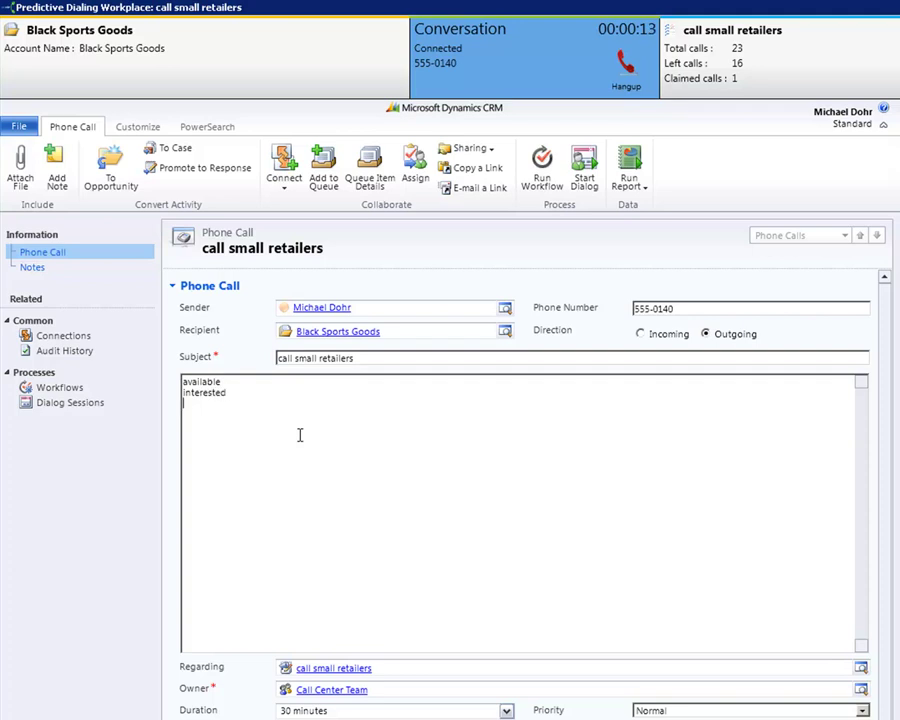
{"action": "type", "text": "good feedback"}
{"action": "left_click", "coordinate": [620, 78]}
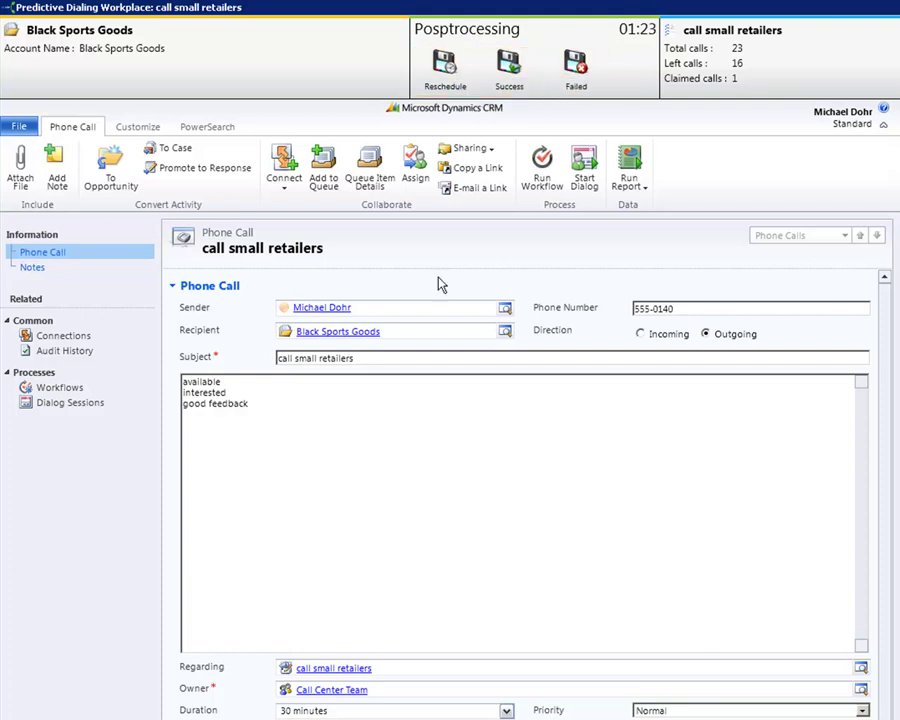
Add 'call successful' to the notes and mark the call as Success.
{"action": "left_click", "coordinate": [254, 412]}
{"action": "key", "text": "Return"}
{"action": "key", "text": "Return"}
{"action": "type", "text": "call successful"}
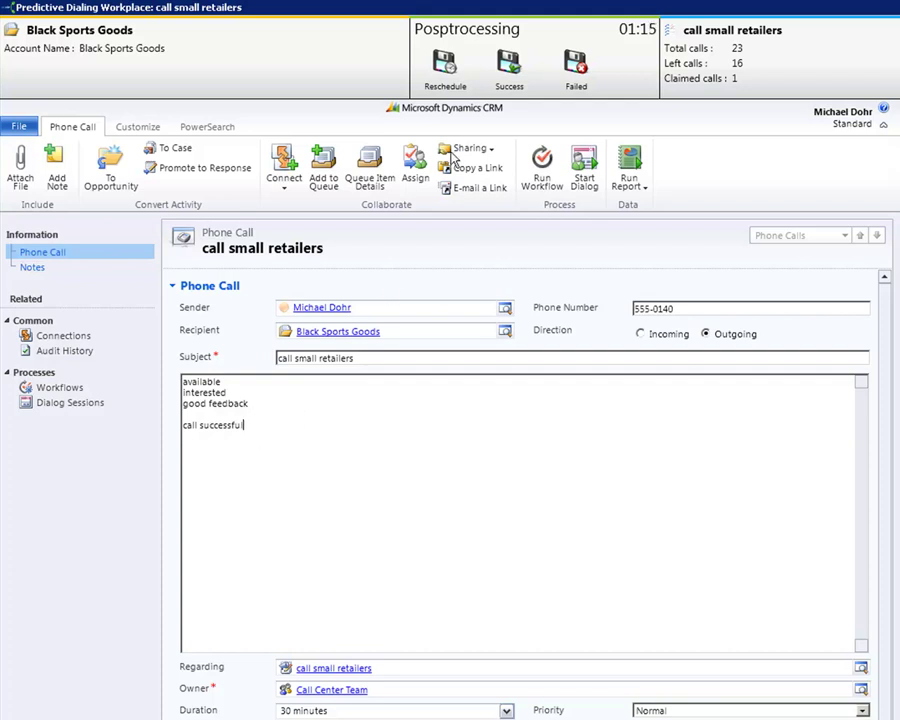
{"action": "left_click", "coordinate": [523, 76]}
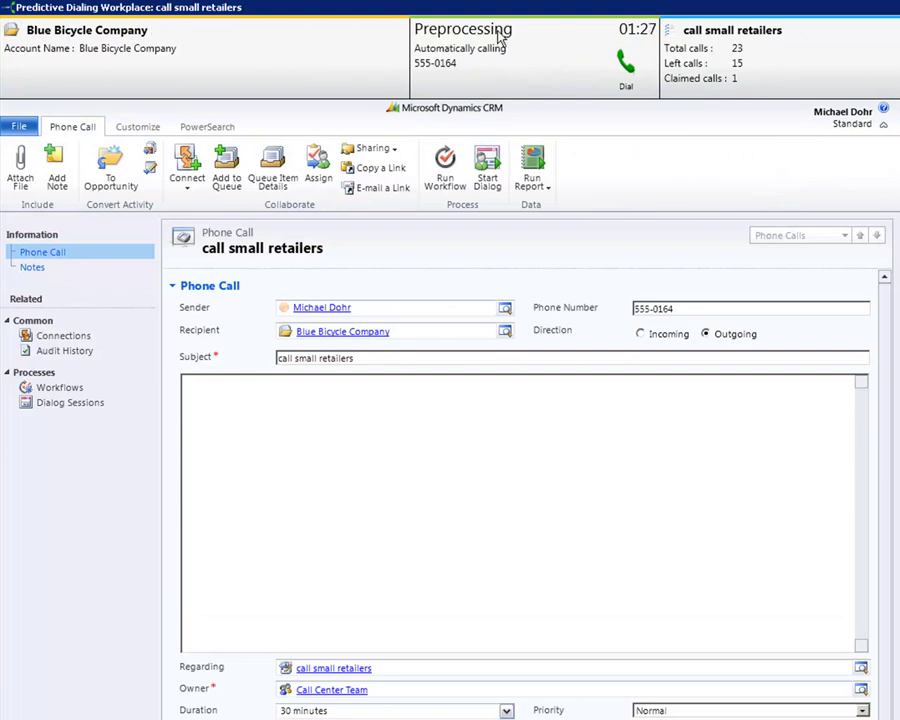
Log Blue Bicycle Company as 'available / not interested', 'call failed no interest', and mark Failed.
{"action": "left_click", "coordinate": [624, 78]}
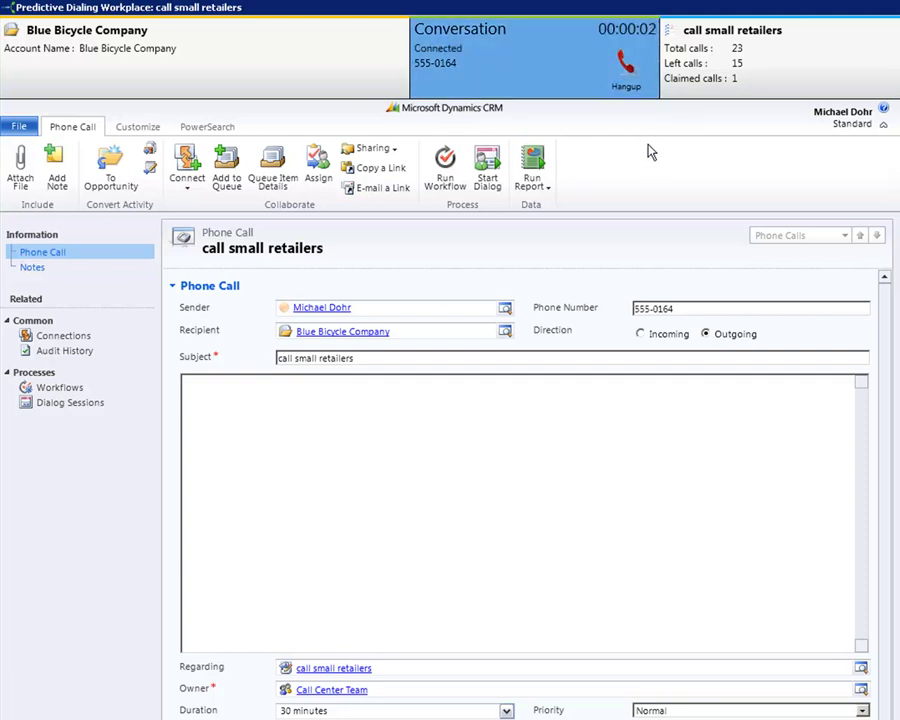
{"action": "left_click", "coordinate": [481, 399]}
{"action": "type", "text": "available"}
{"action": "key", "text": "Return"}
{"action": "type", "text": "not intereste"}
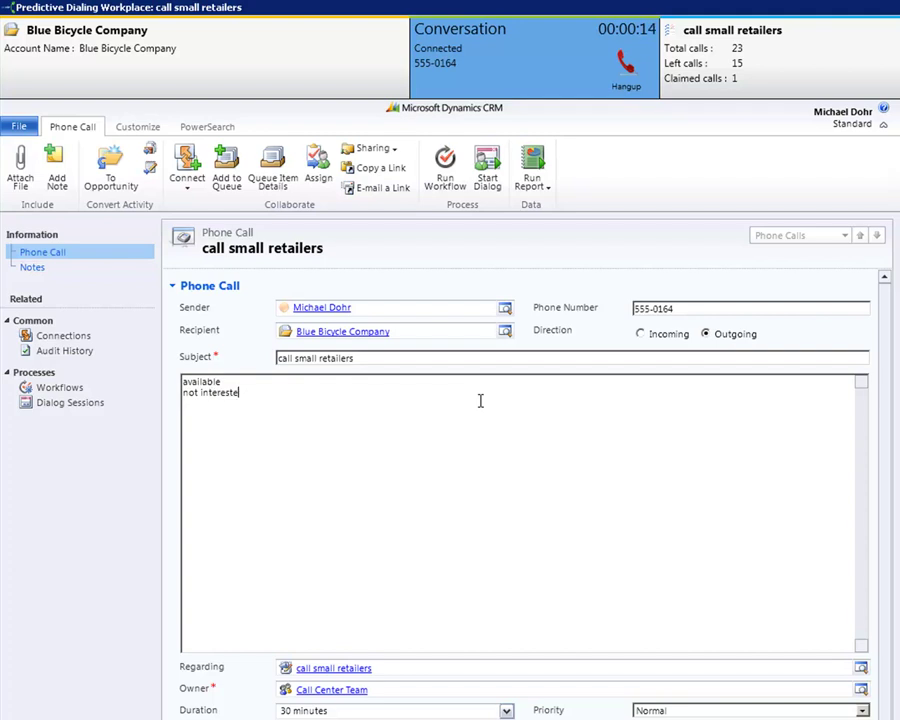
{"action": "type", "text": "d"}
{"action": "left_click", "coordinate": [625, 82]}
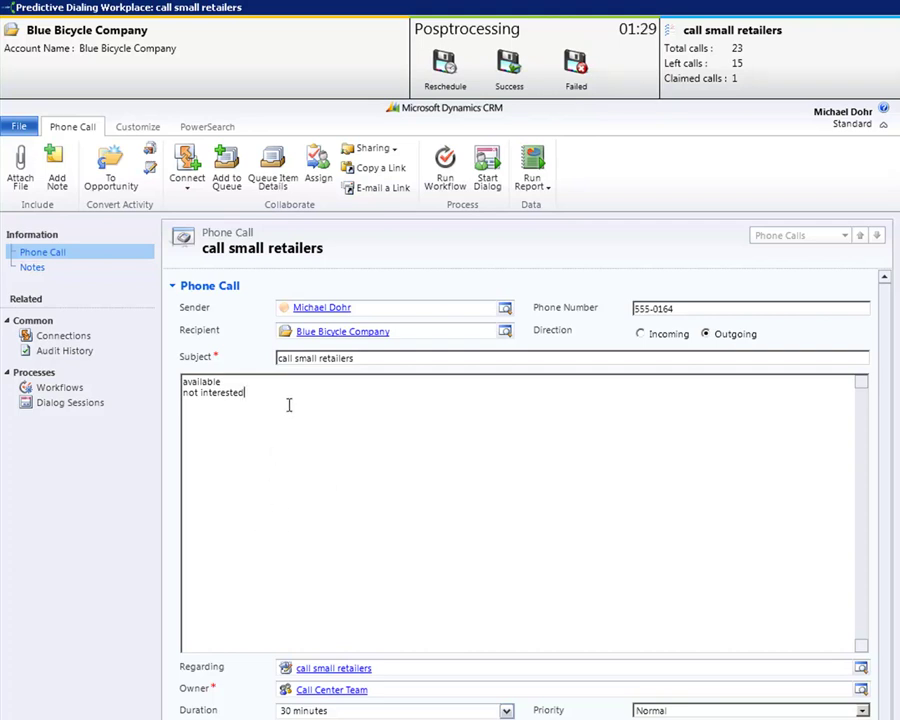
{"action": "type", "text": "call failed no inte"}
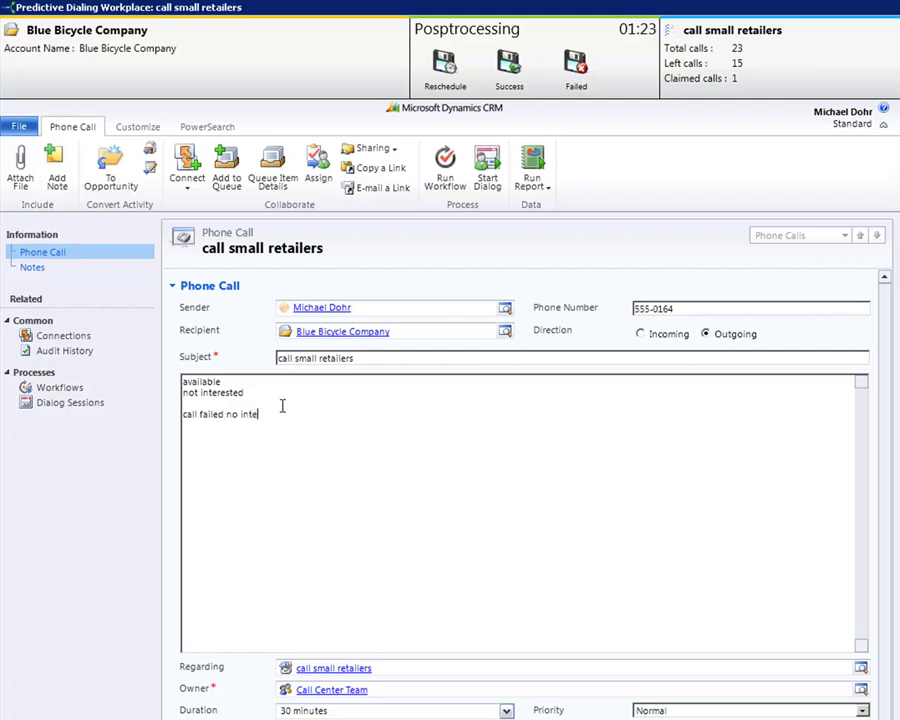
{"action": "type", "text": "rest"}
{"action": "left_click", "coordinate": [582, 82]}
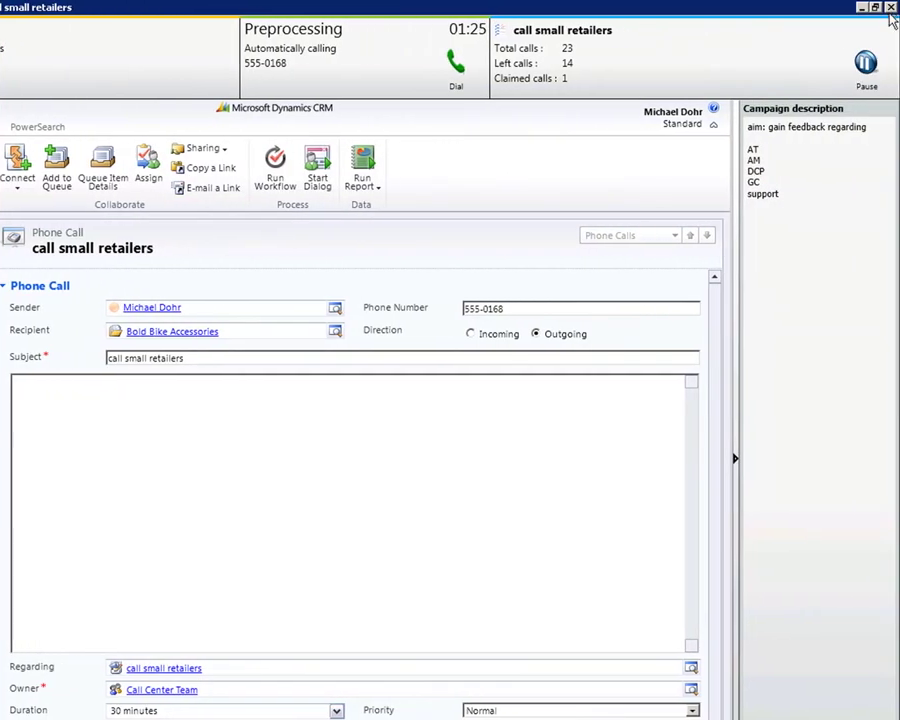
Pause the dialer, confirm detaching from call small retailers, and select the call large retailers list.
{"action": "left_click", "coordinate": [890, 8]}
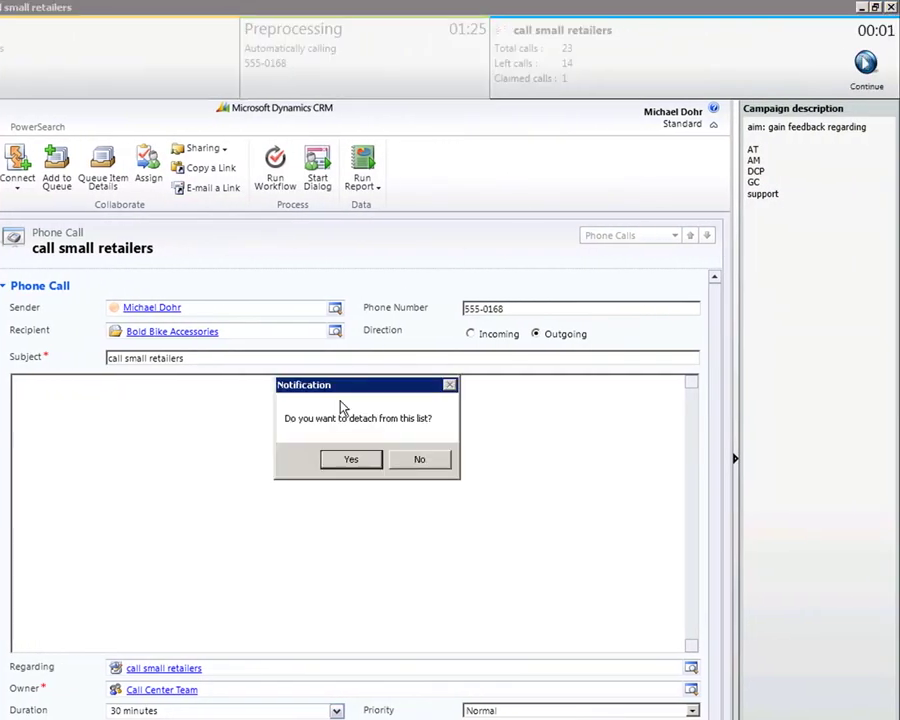
{"action": "left_click", "coordinate": [360, 458]}
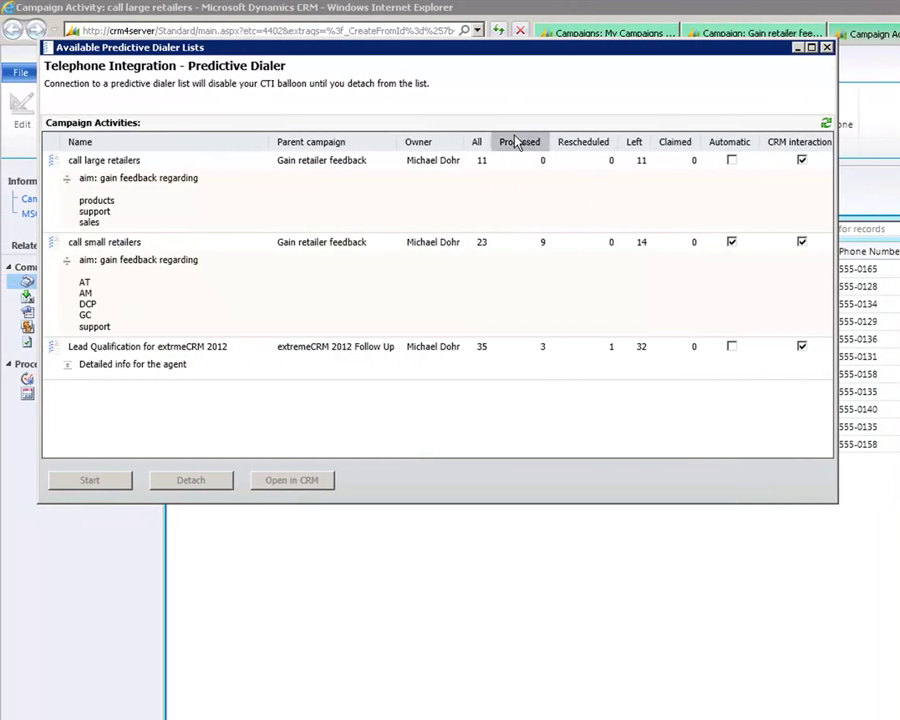
{"action": "left_click", "coordinate": [138, 192]}
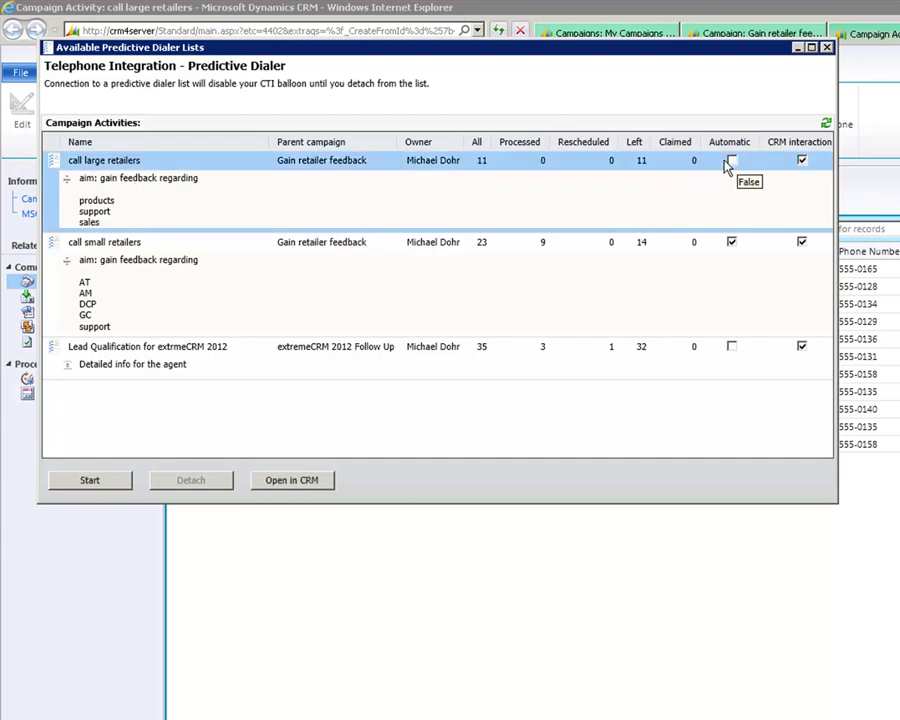
Start the call large retailers list and dial Economy Bikes Company.
{"action": "left_click", "coordinate": [88, 482]}
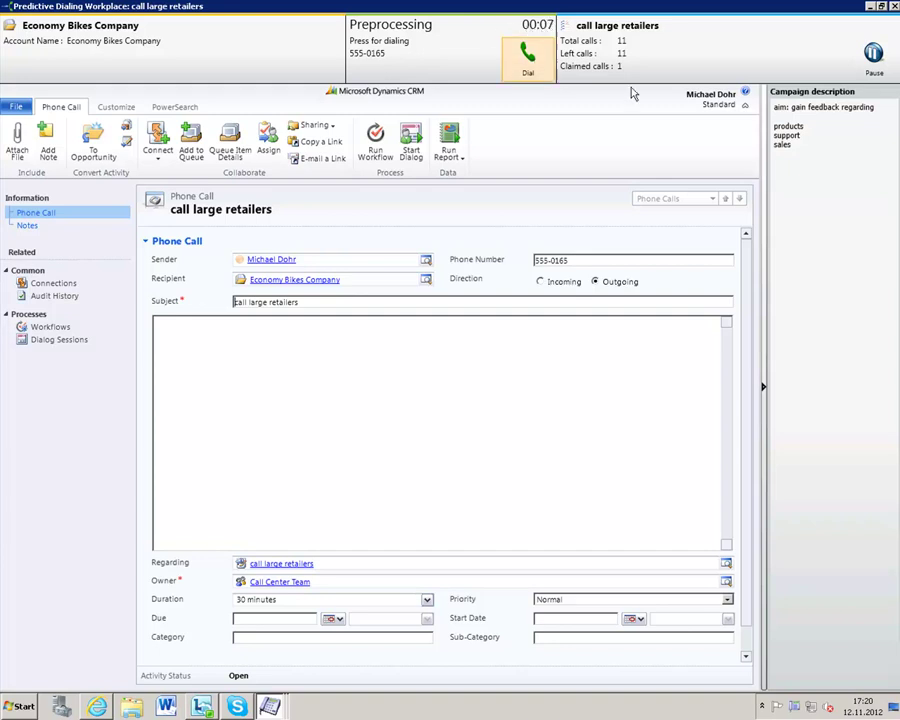
{"action": "left_click", "coordinate": [873, 54]}
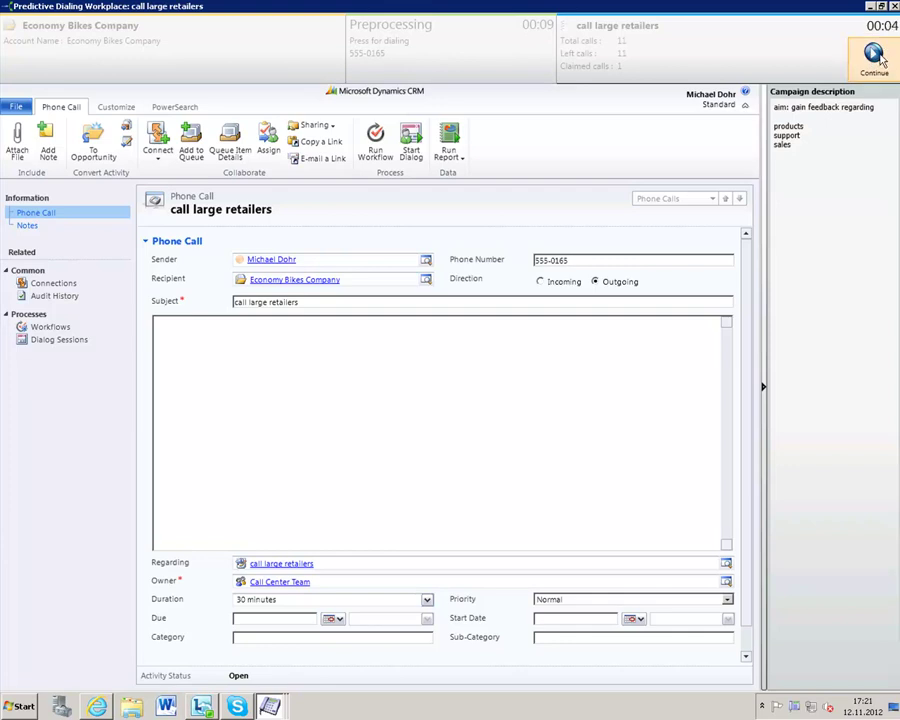
{"action": "left_click", "coordinate": [878, 57]}
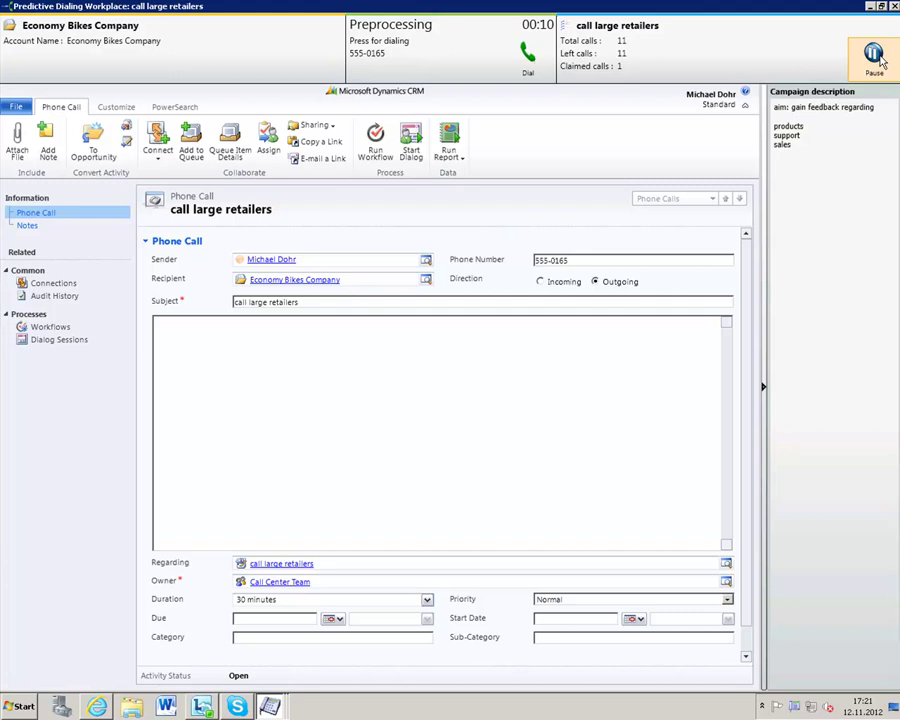
{"action": "left_click", "coordinate": [530, 68]}
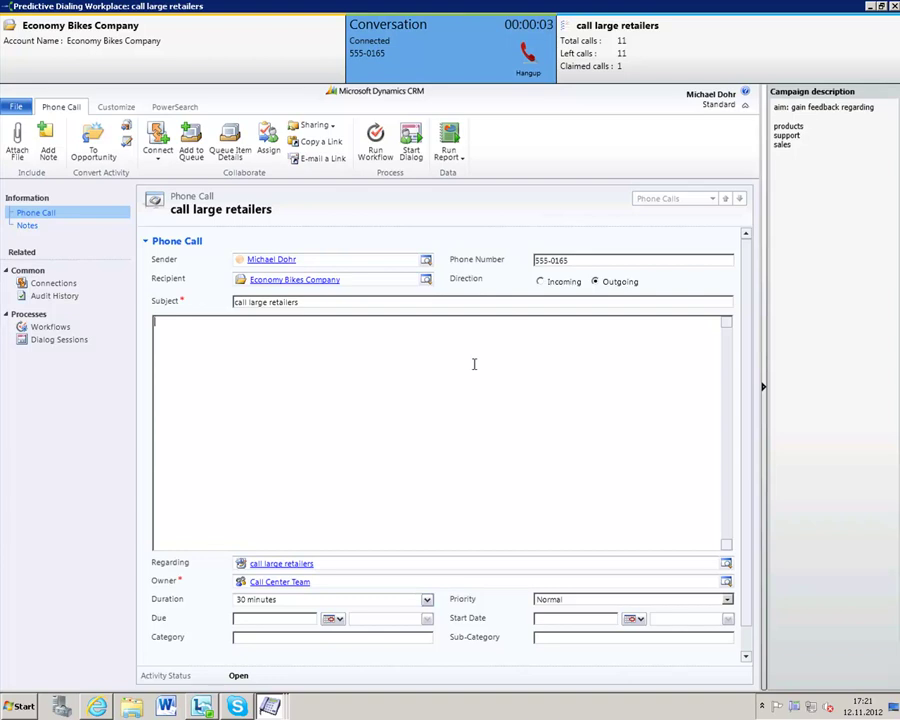
Note 'not available' and 'call rescheduled' on two lines, then hang up.
{"action": "type", "text": "not available"}
{"action": "key", "text": "Return"}
{"action": "type", "text": "call rescheduled"}
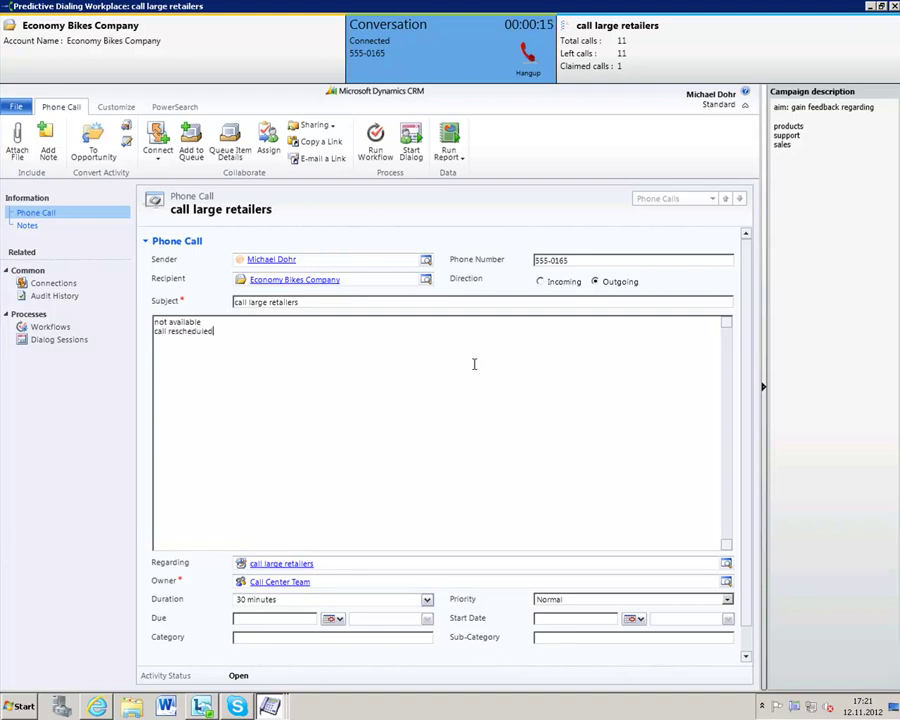
{"action": "left_click", "coordinate": [535, 62]}
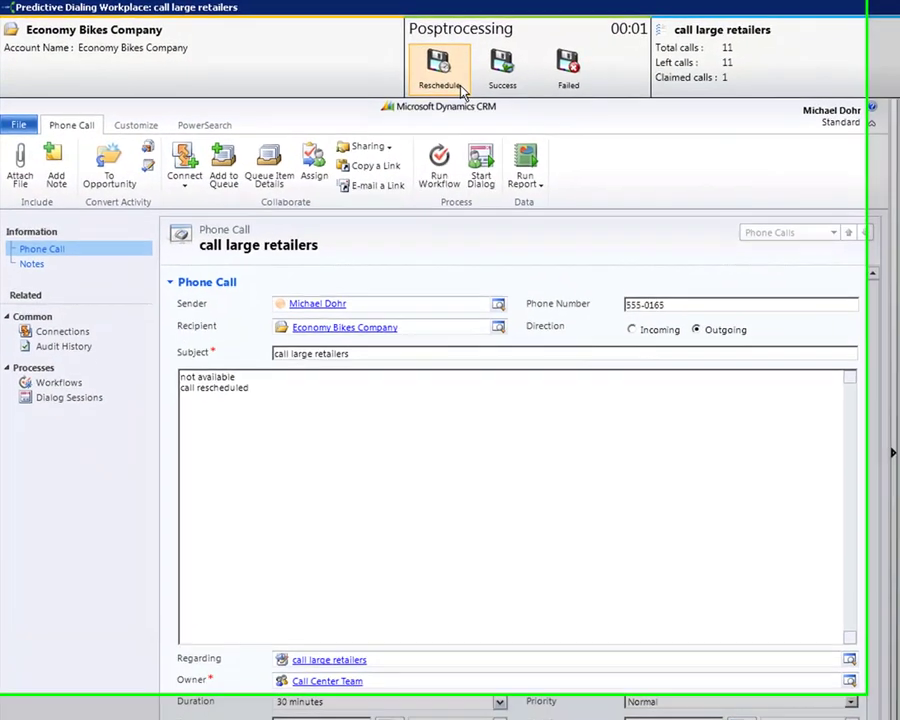
Reschedule the Economy Bikes Company call to 13.11.2012, save it, and detach from large retailers.
{"action": "left_click", "coordinate": [388, 72]}
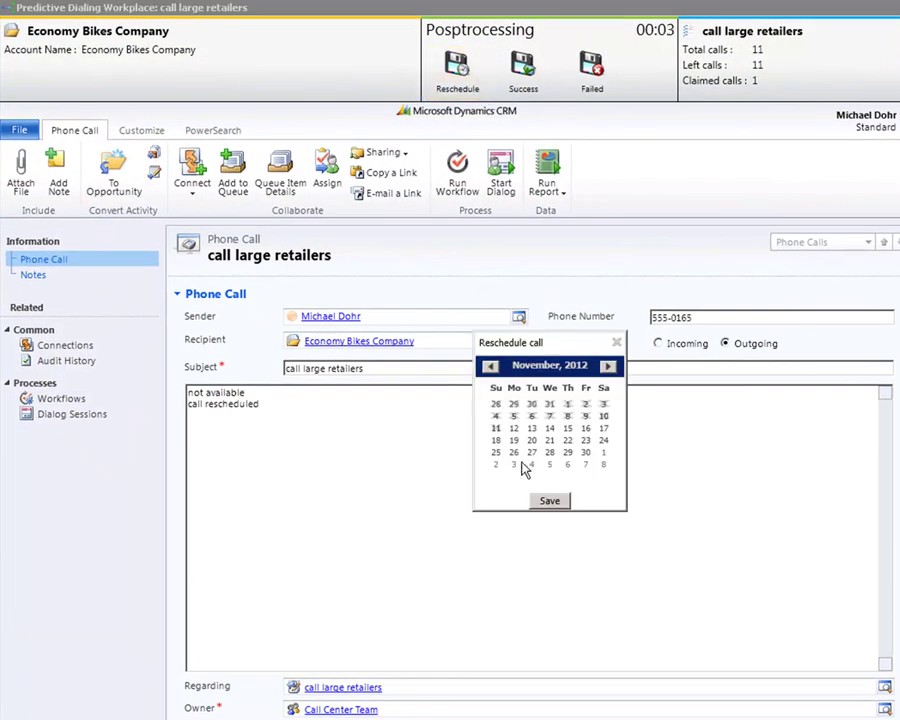
{"action": "left_click", "coordinate": [531, 428]}
{"action": "left_click", "coordinate": [550, 500]}
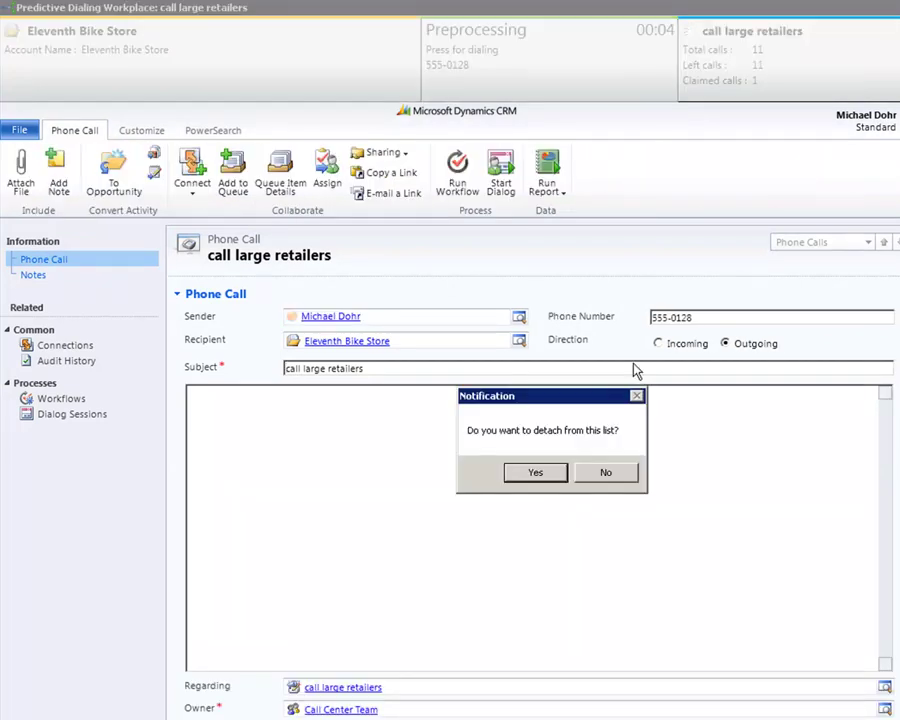
{"action": "left_click", "coordinate": [515, 470]}
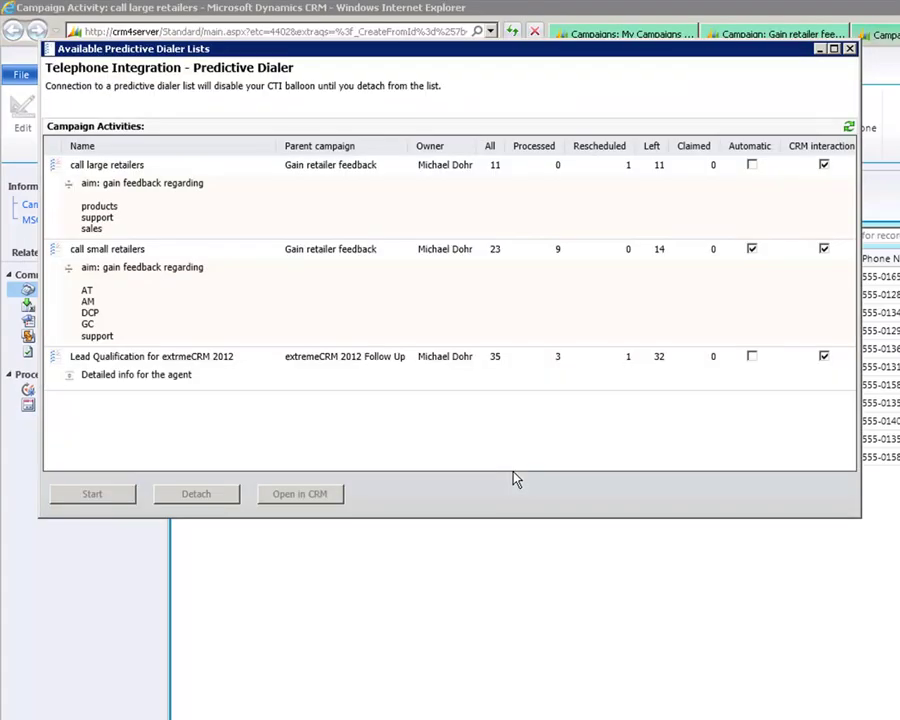